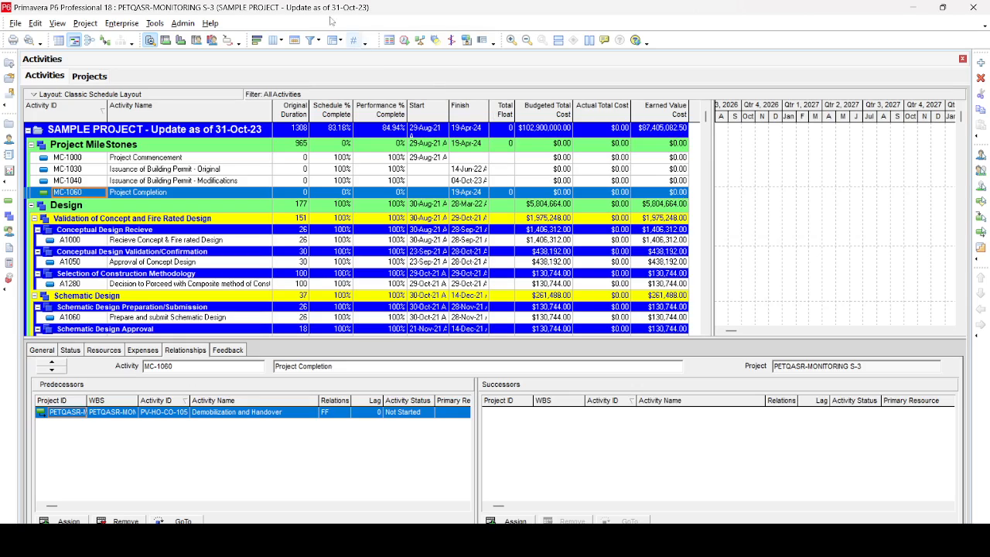
- Create a new global change named "Remove Actual M"
click(154, 24)
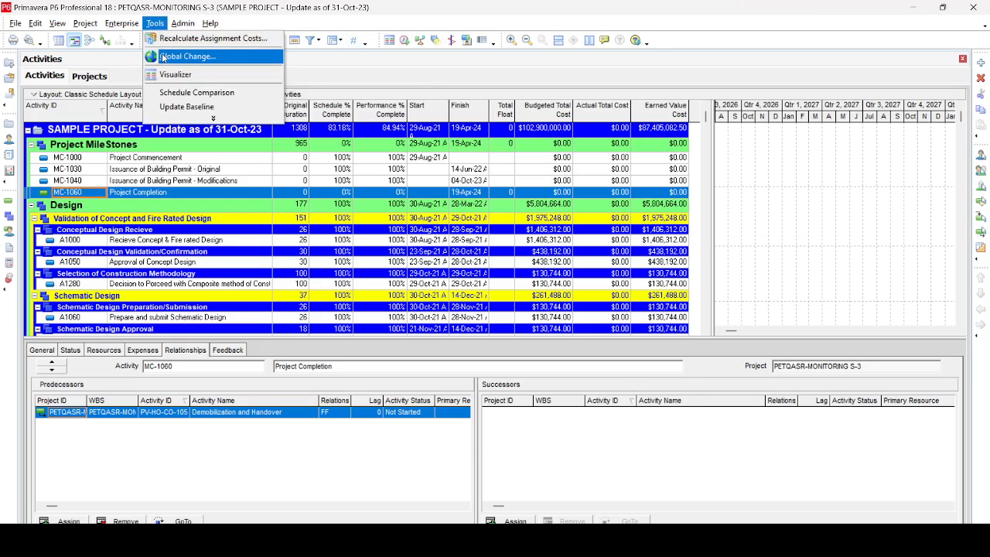
click(163, 58)
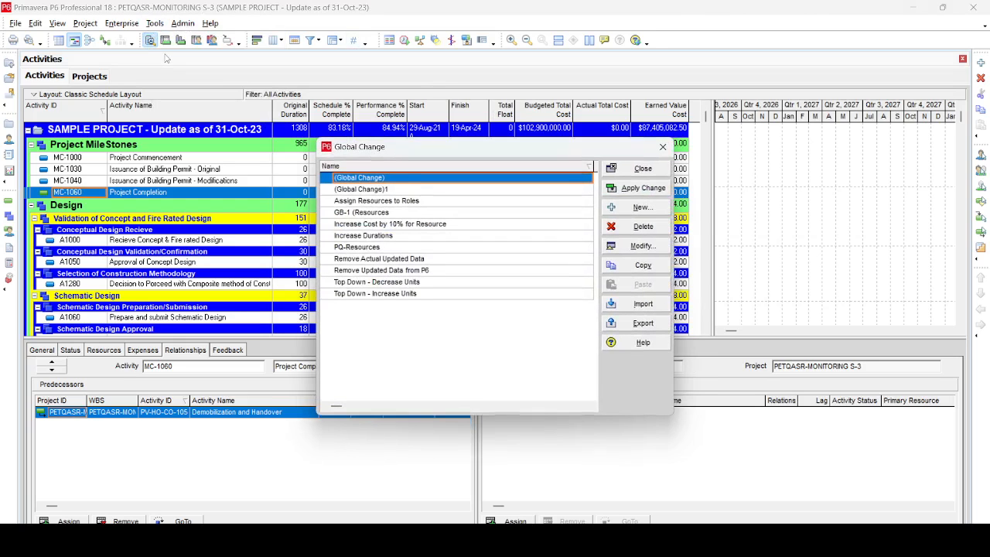
click(661, 209)
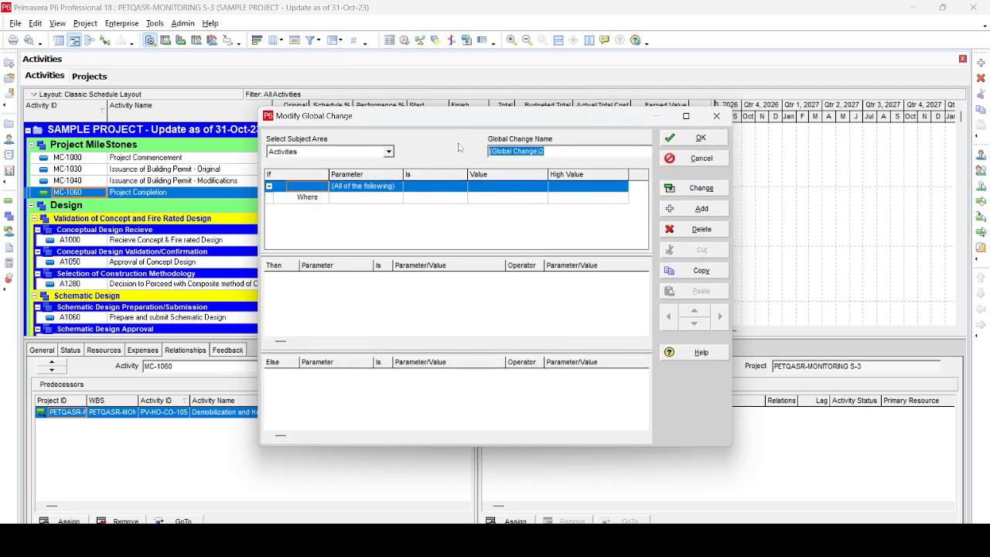
text(Remov)
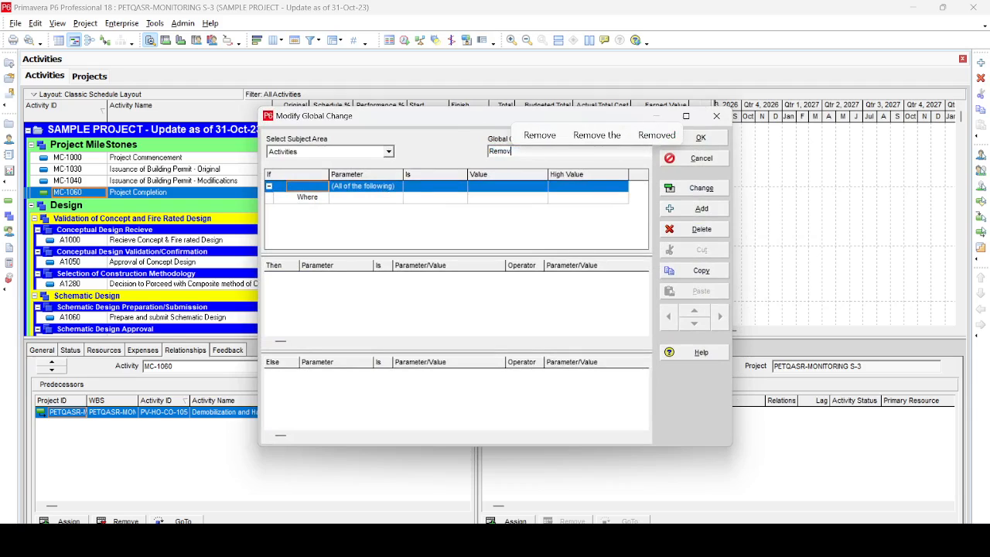
text(e Actual M)
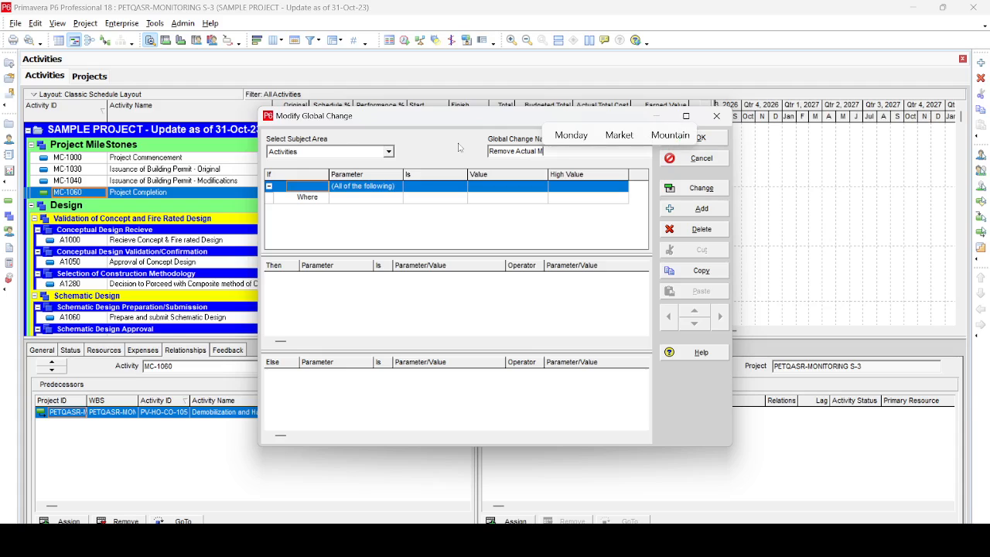
click(390, 202)
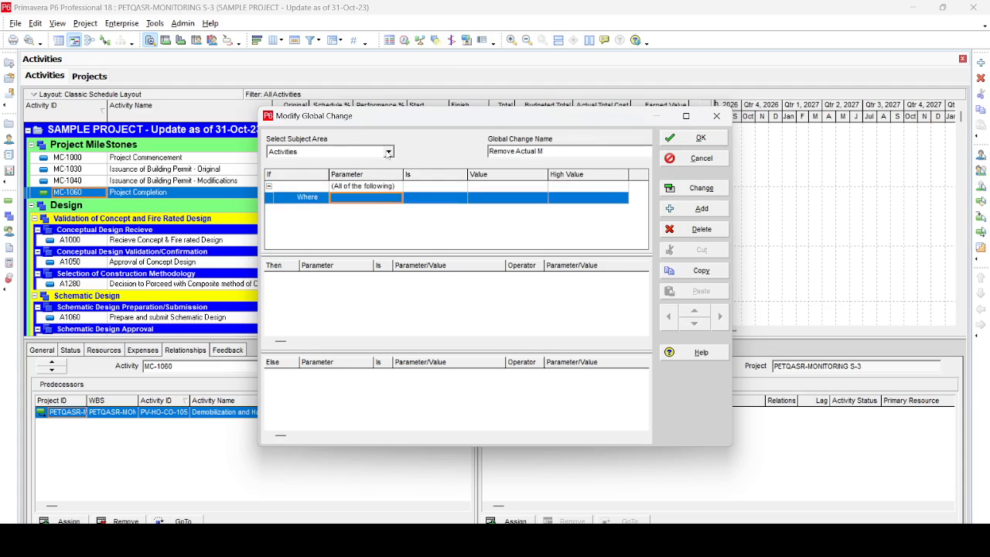
- Maximize the Modify Global Change window and set the subject area to Activity Resource Assignments
click(686, 116)
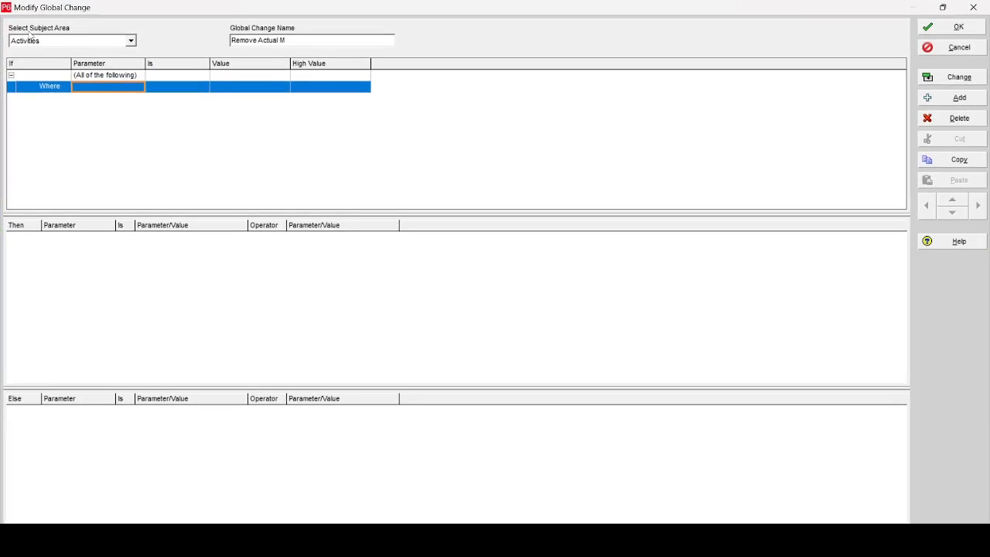
click(130, 41)
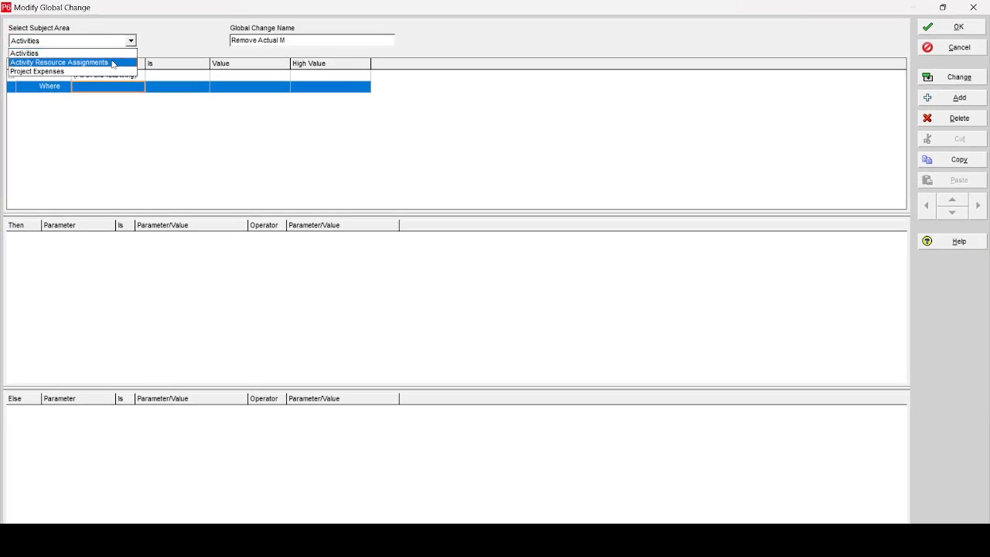
click(113, 64)
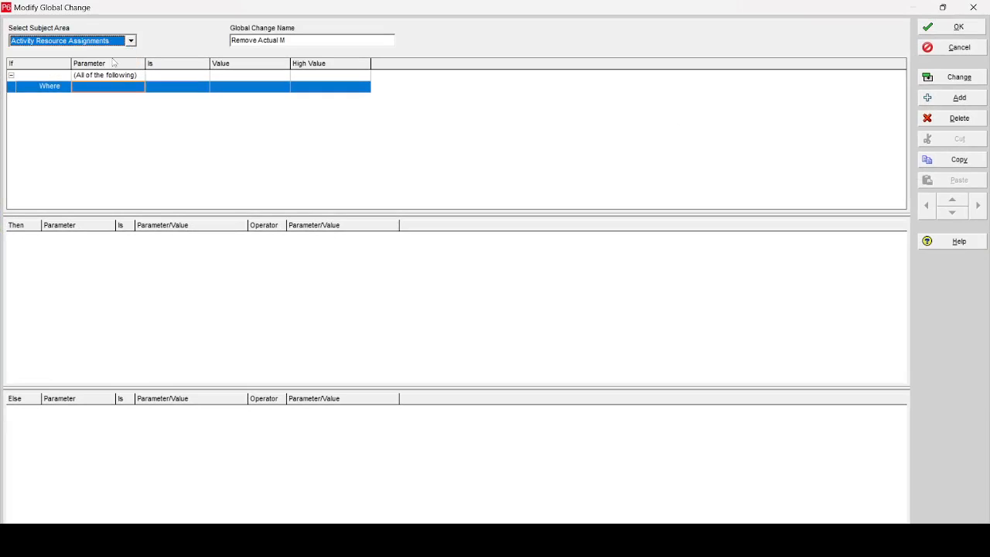
click(136, 90)
click(136, 90)
key(r)
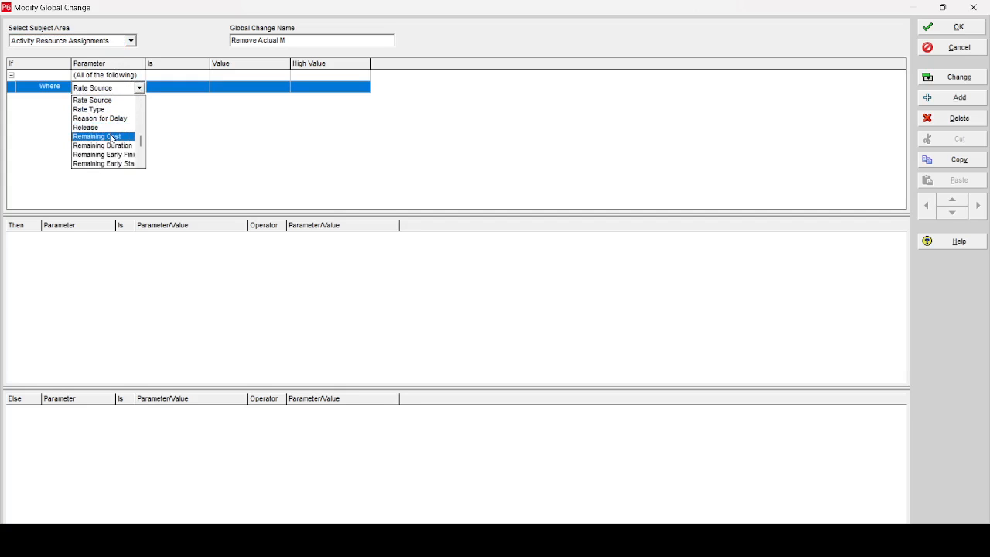
scroll(113, 138, down, 8)
scroll(113, 139, up, 20)
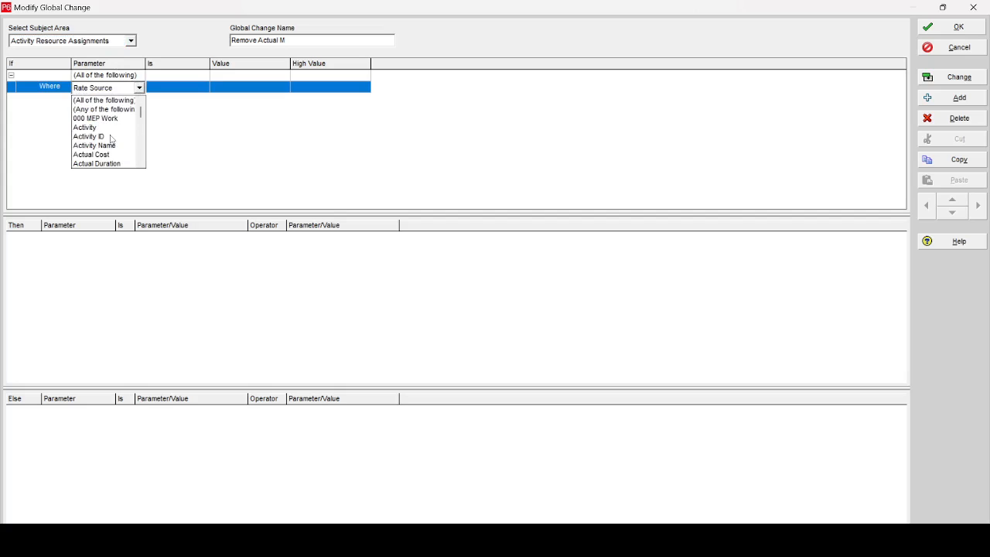
scroll(111, 139, down, 10)
scroll(111, 139, up, 10)
click(171, 89)
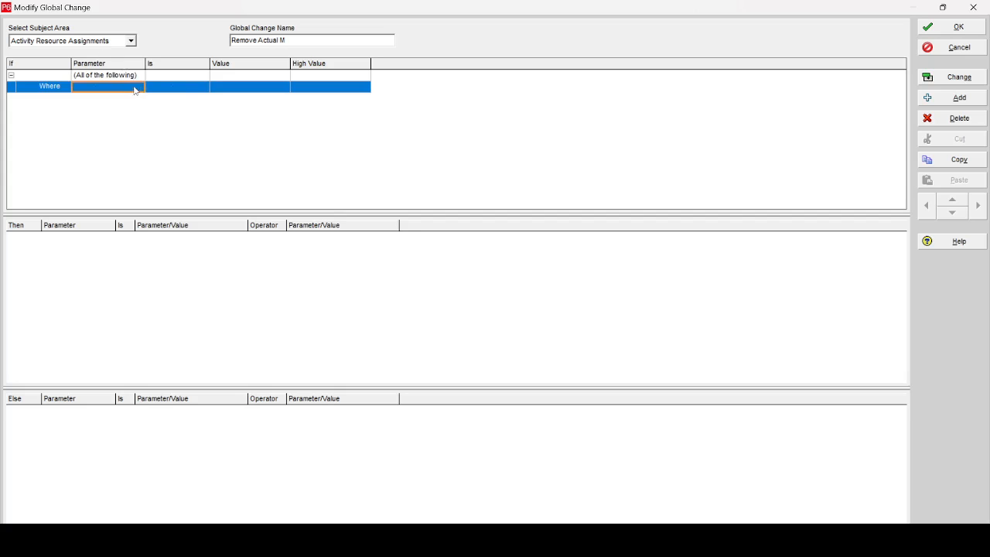
- Define the If condition as Resource Type equals Labor
click(136, 90)
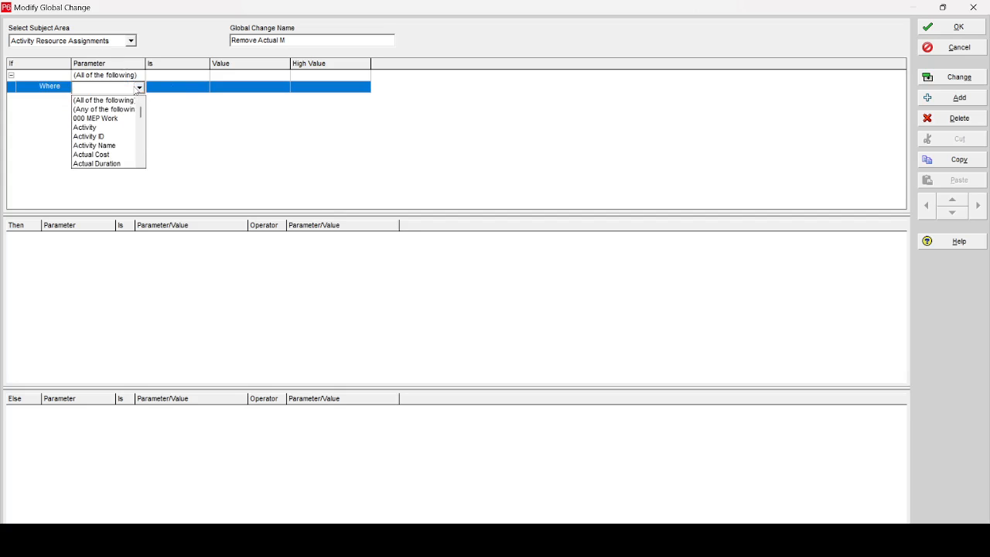
scroll(97, 158, down, 9)
click(96, 156)
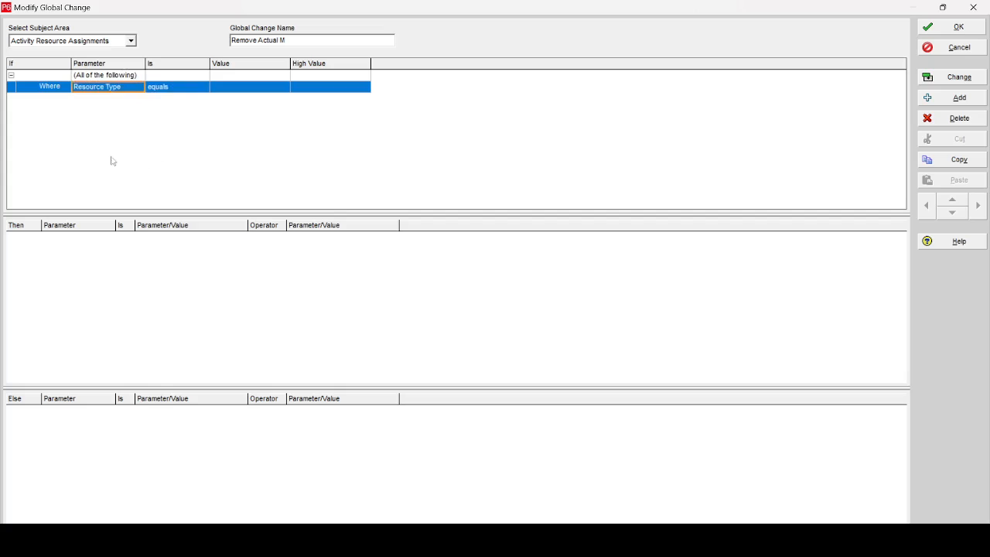
click(269, 89)
click(271, 89)
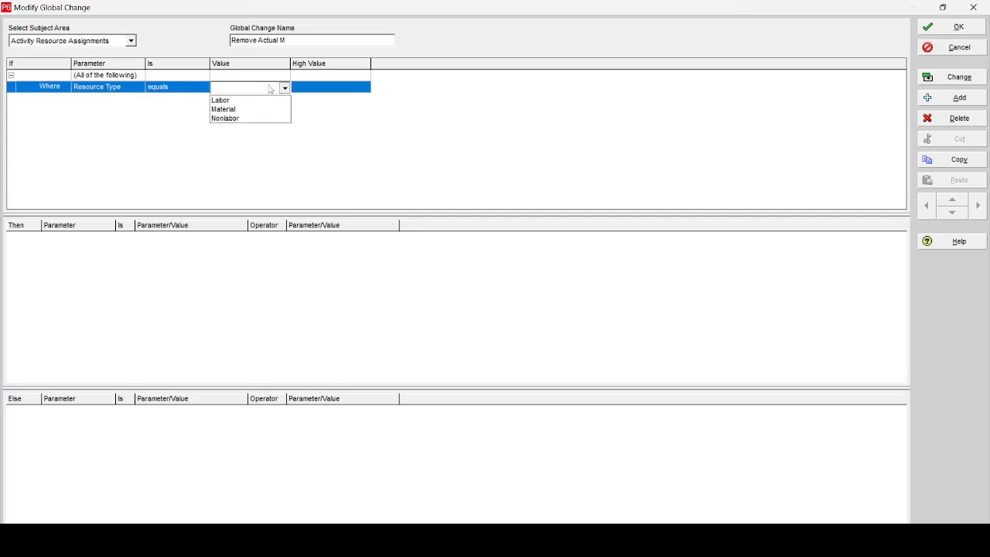
click(245, 99)
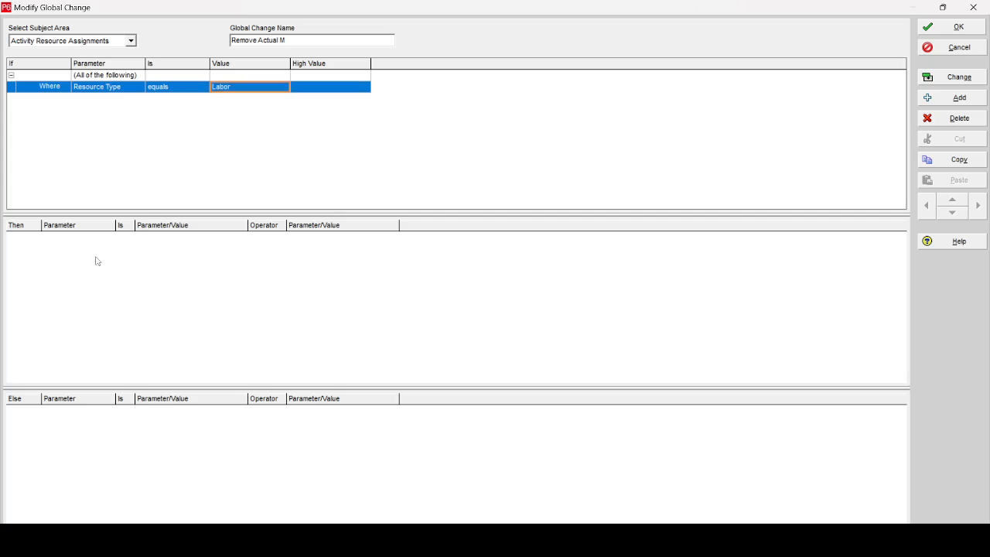
- Add four blank statement rows to the Then section of the global change
click(96, 298)
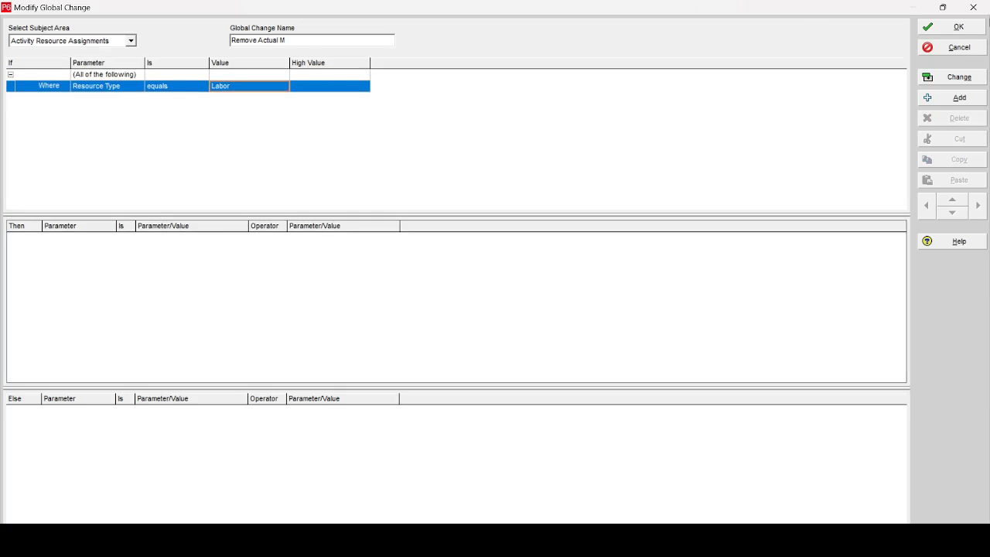
click(959, 97)
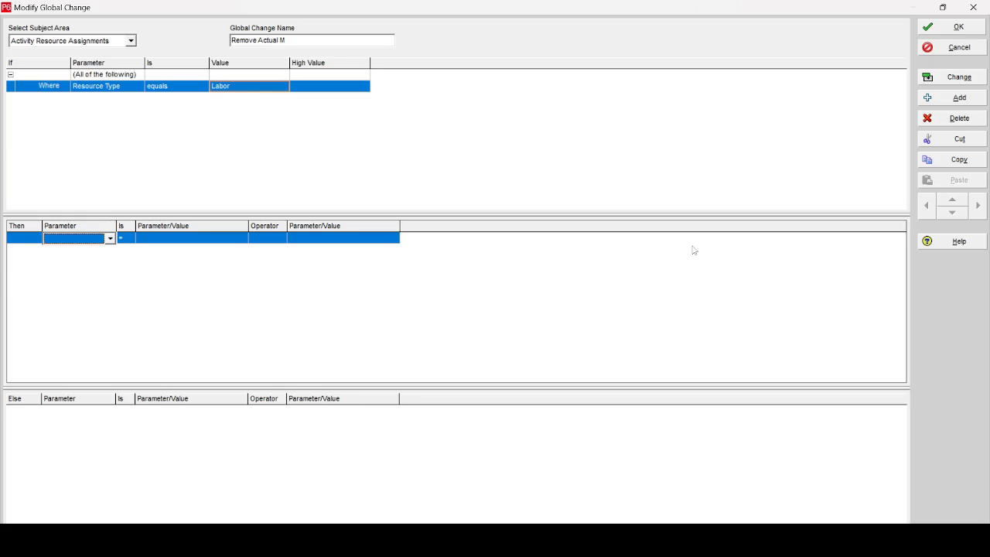
click(950, 101)
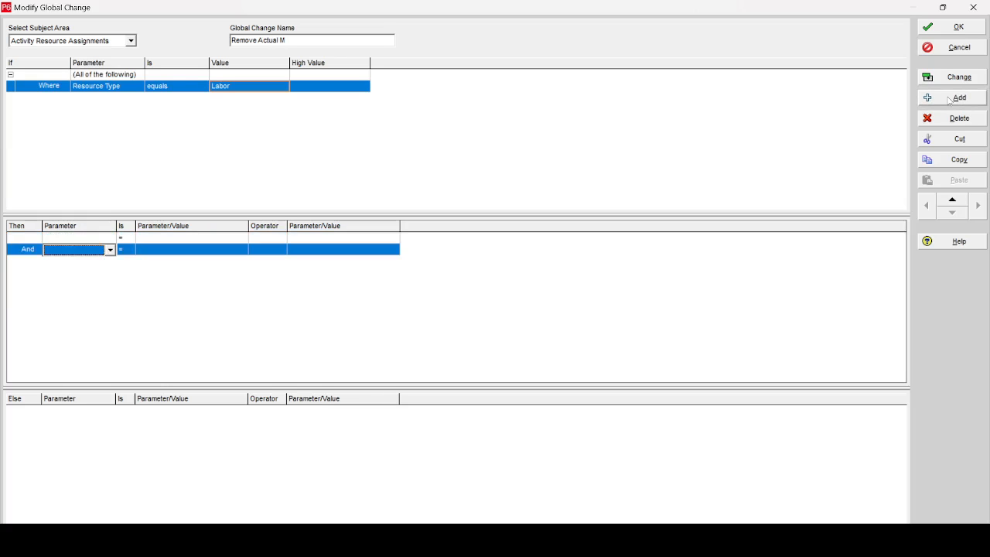
click(949, 101)
click(950, 101)
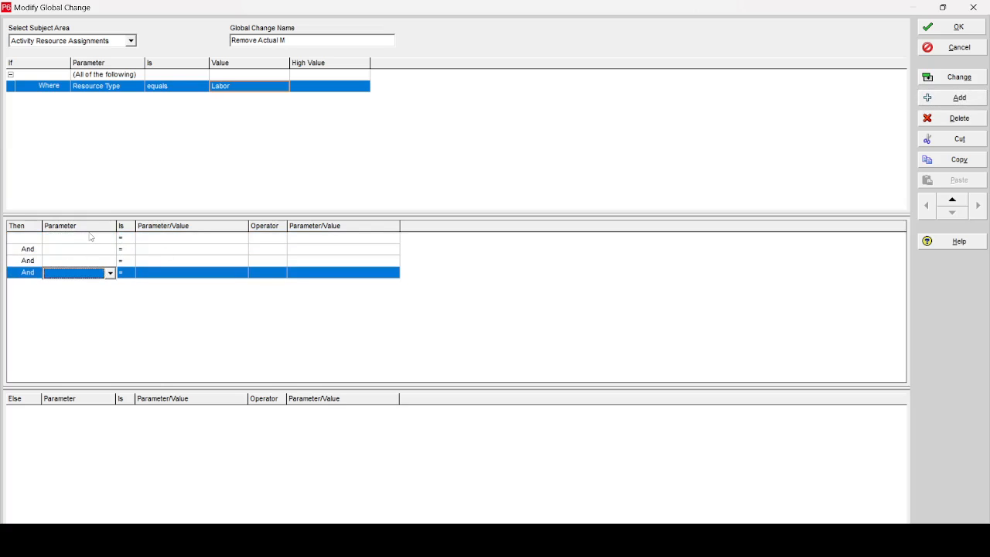
- Examine the parameters available for the first Then statement, including the Remaining cost and unit fields
click(97, 240)
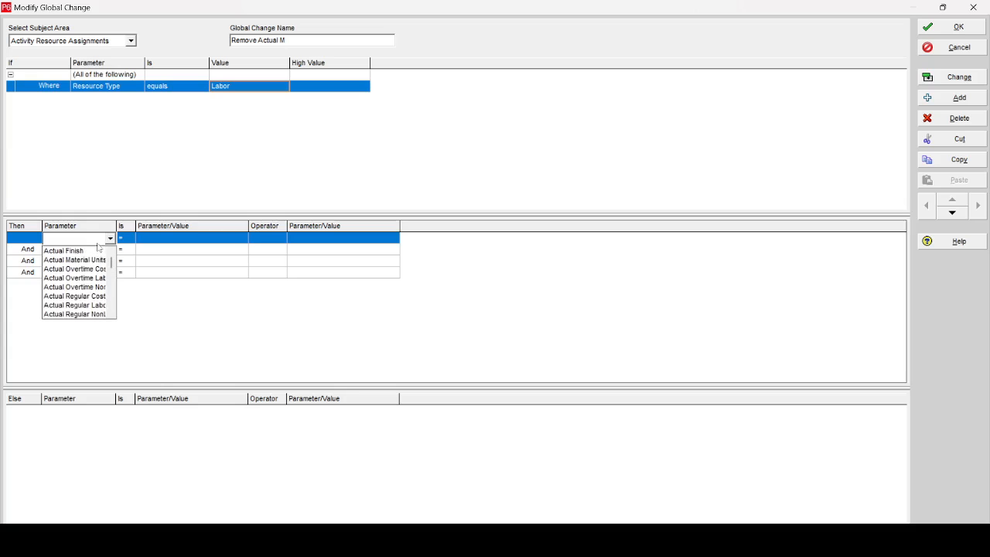
key(r)
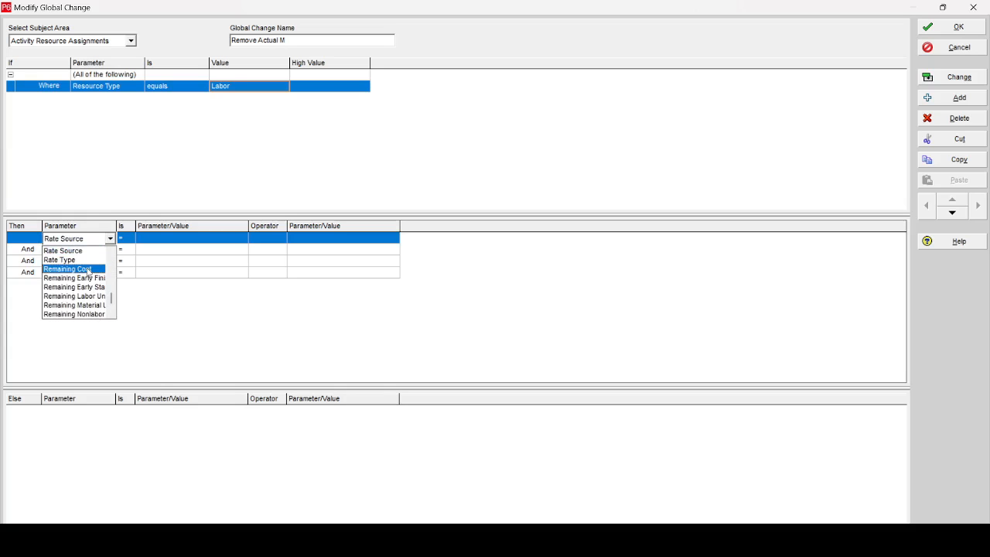
scroll(116, 322, down, 1)
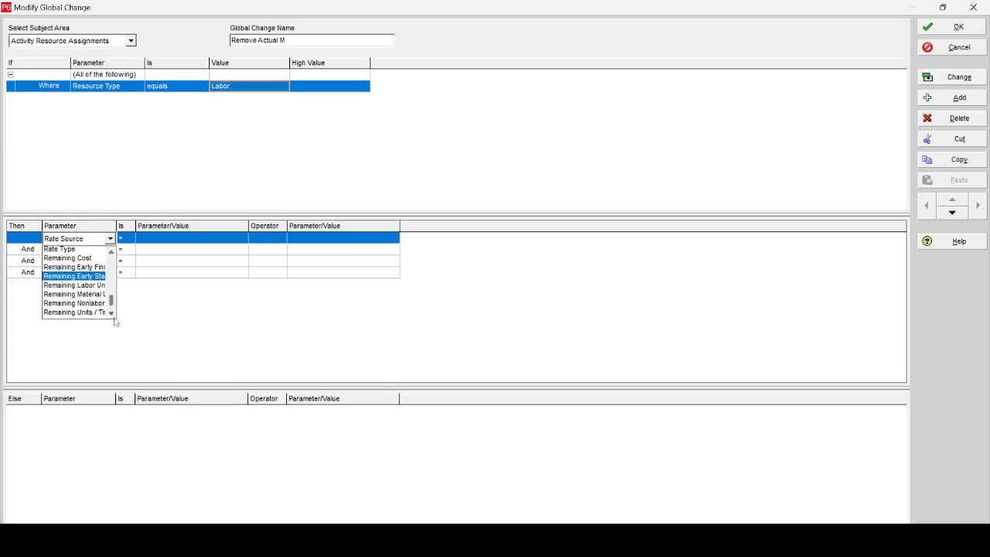
scroll(116, 323, down, 3)
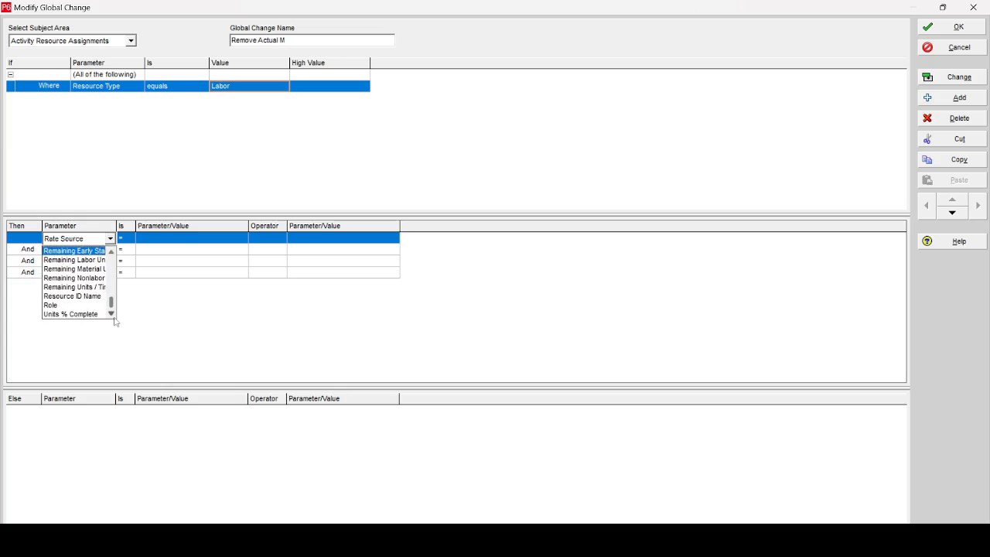
click(112, 253)
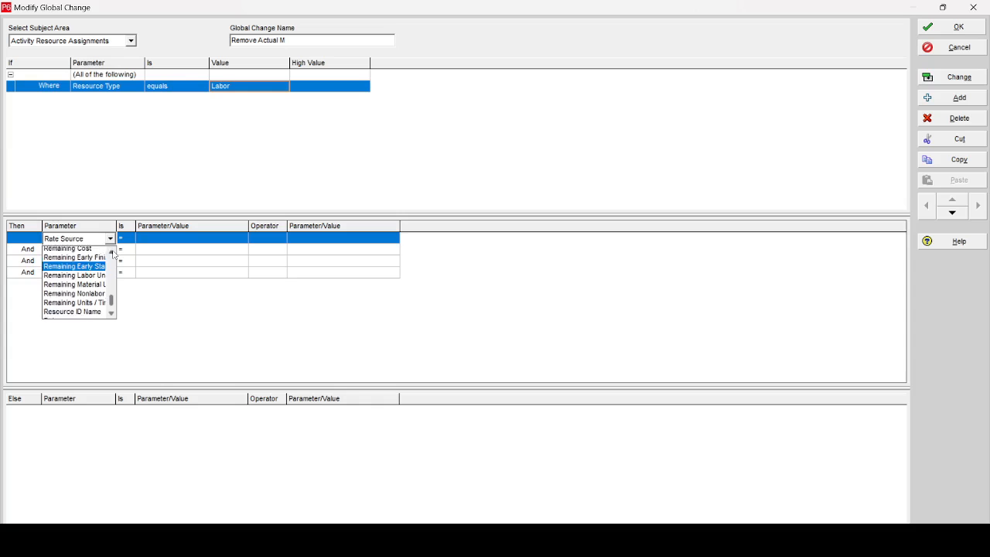
click(112, 252)
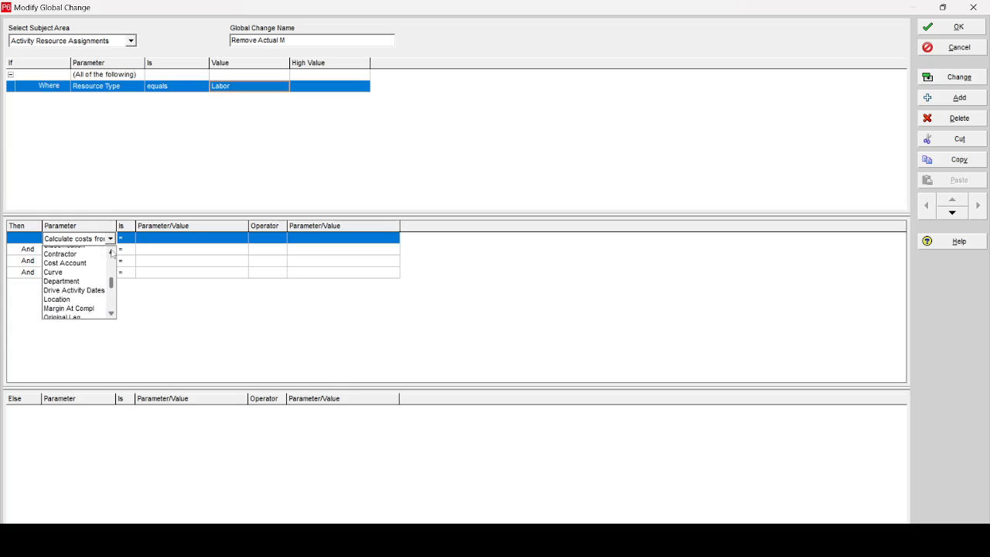
scroll(113, 253, up, 2)
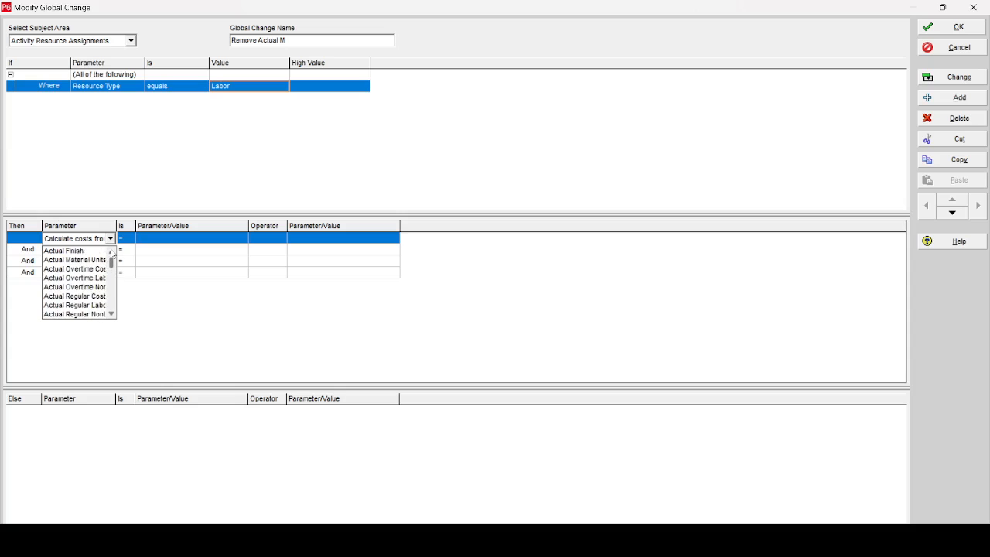
click(185, 242)
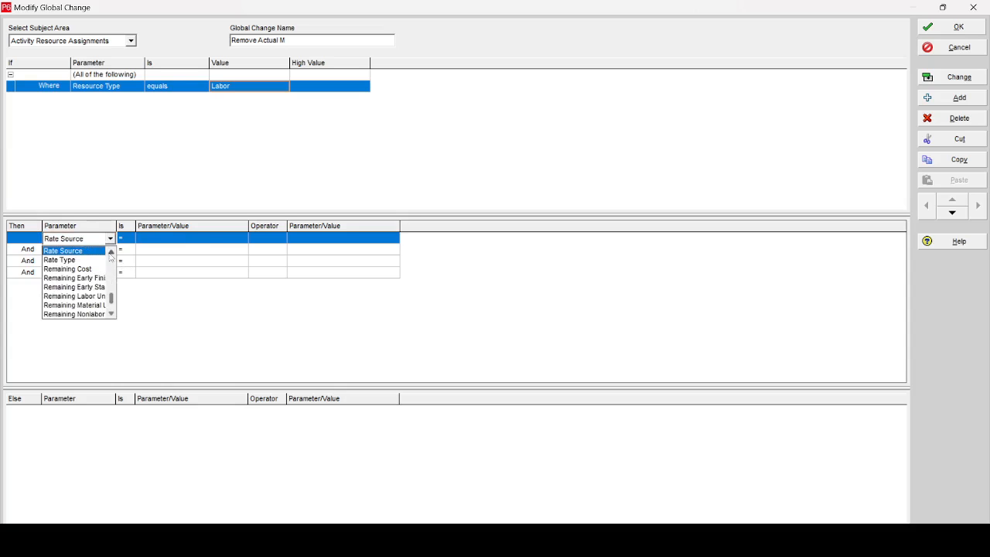
click(111, 253)
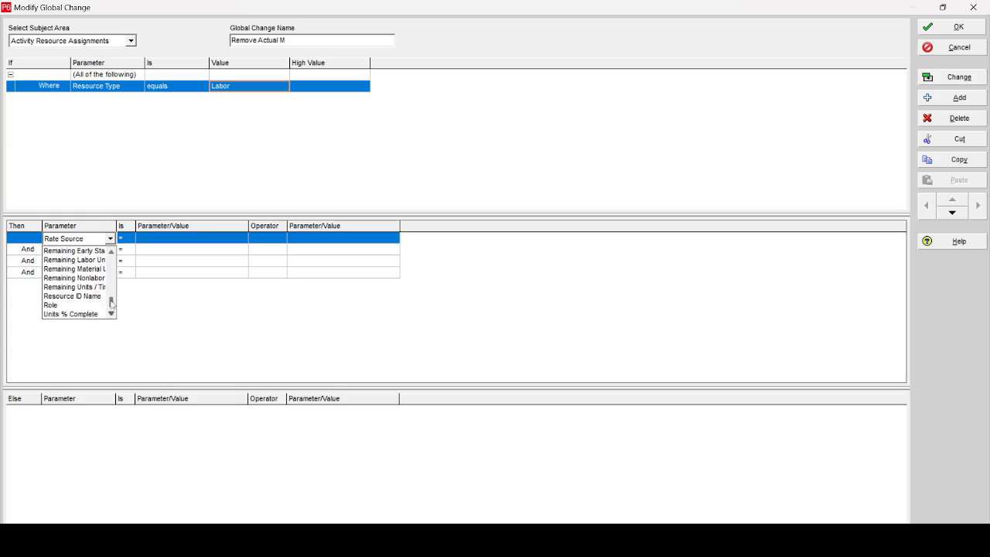
- Set the first Then statement's parameter to Actual Regular Cost
key(c)
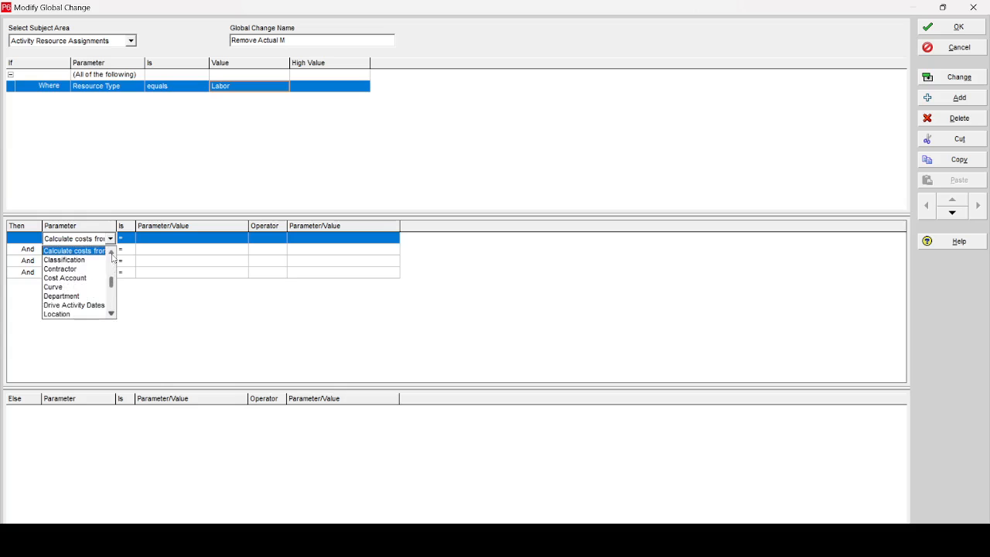
click(111, 252)
click(112, 252)
click(111, 253)
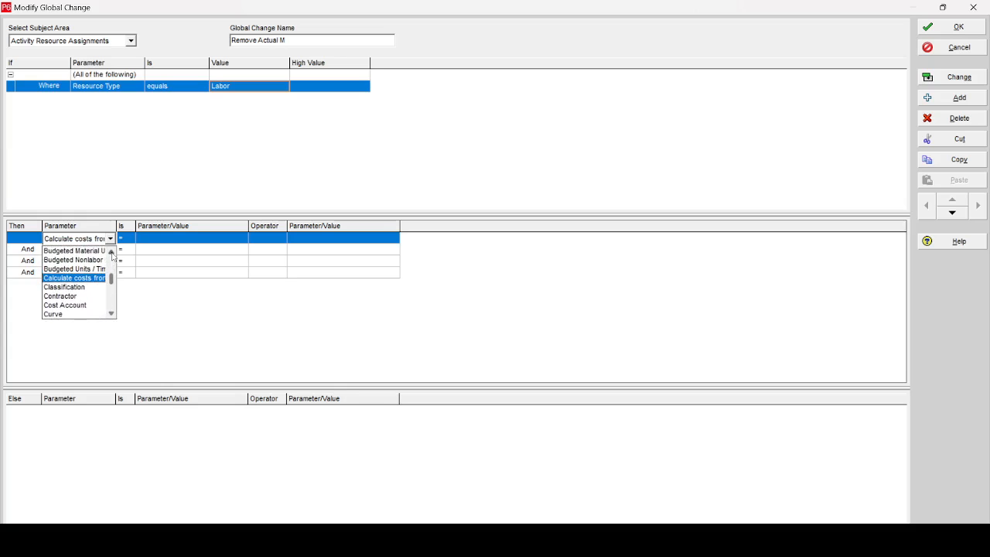
click(111, 252)
click(111, 252)
click(112, 253)
click(111, 252)
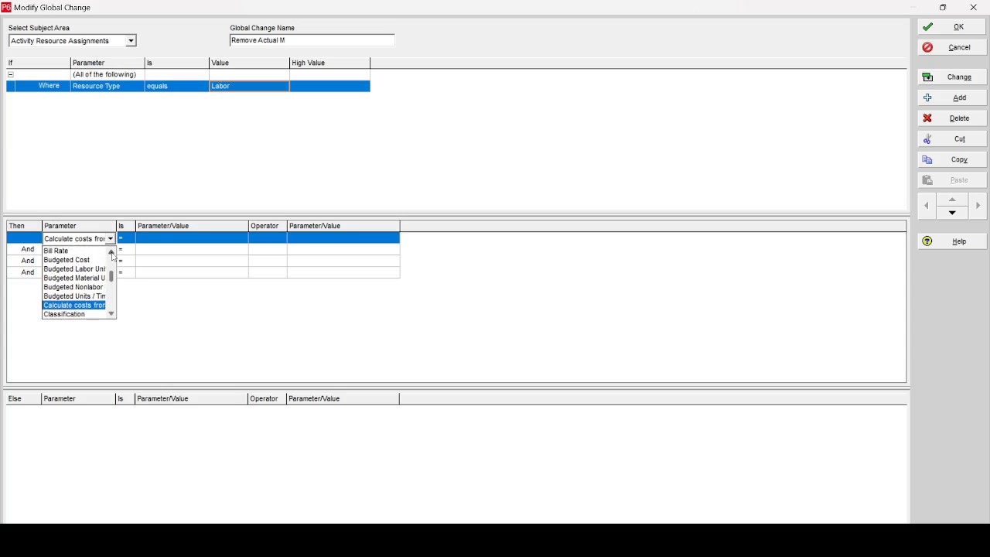
click(111, 252)
click(111, 253)
click(111, 253)
click(111, 253)
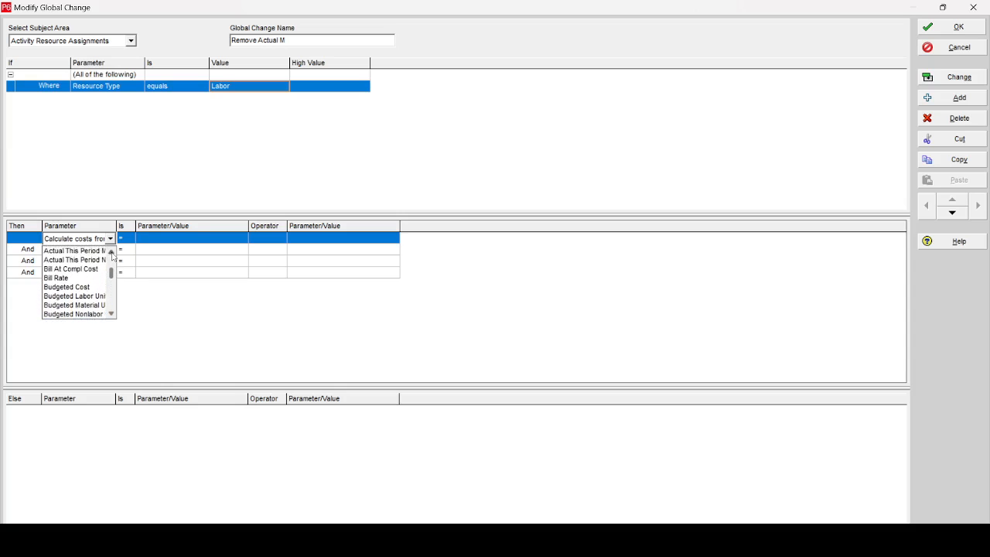
click(111, 253)
click(111, 253)
click(111, 253)
click(112, 252)
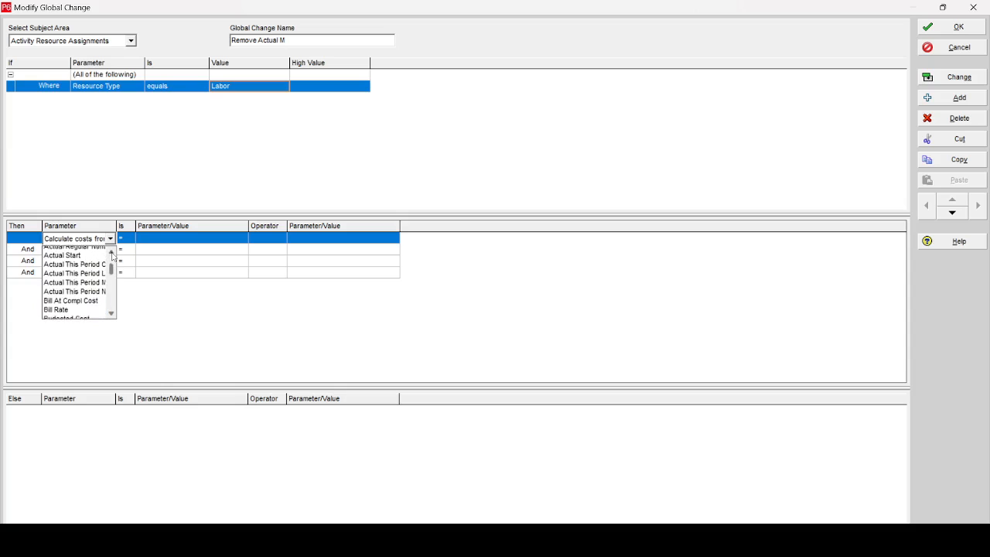
click(112, 253)
click(111, 253)
click(112, 252)
click(111, 253)
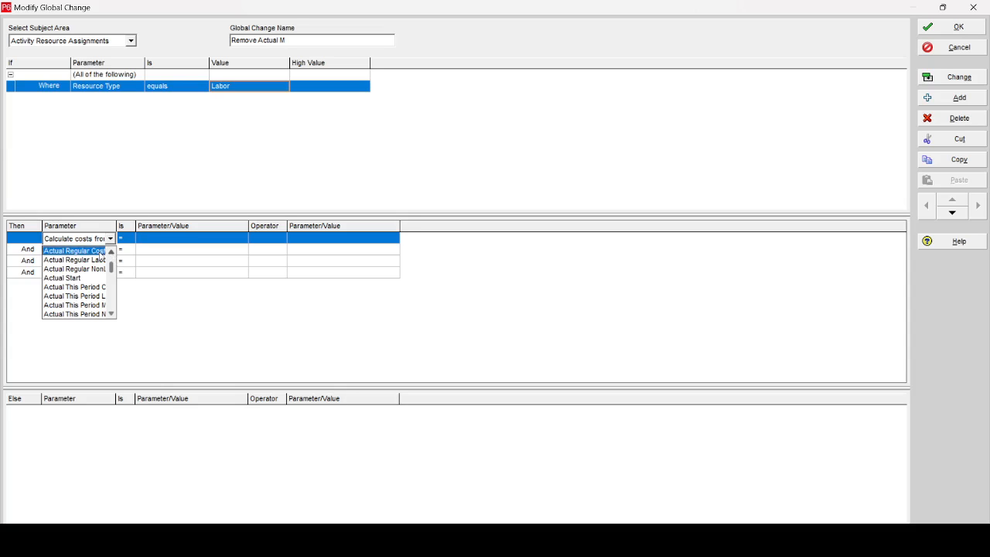
click(75, 250)
- Set the second Then statement's parameter to Actual Overtime Cost
click(100, 256)
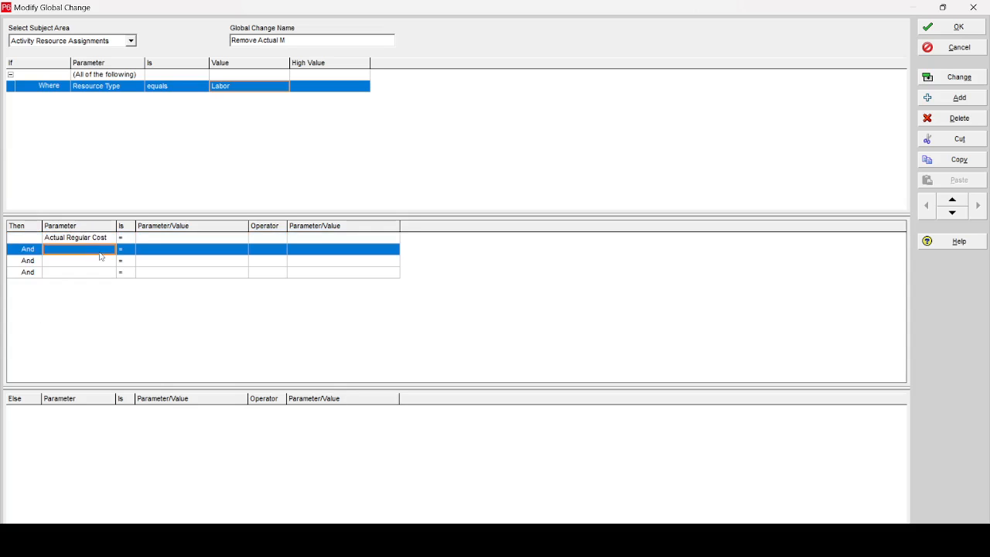
click(100, 256)
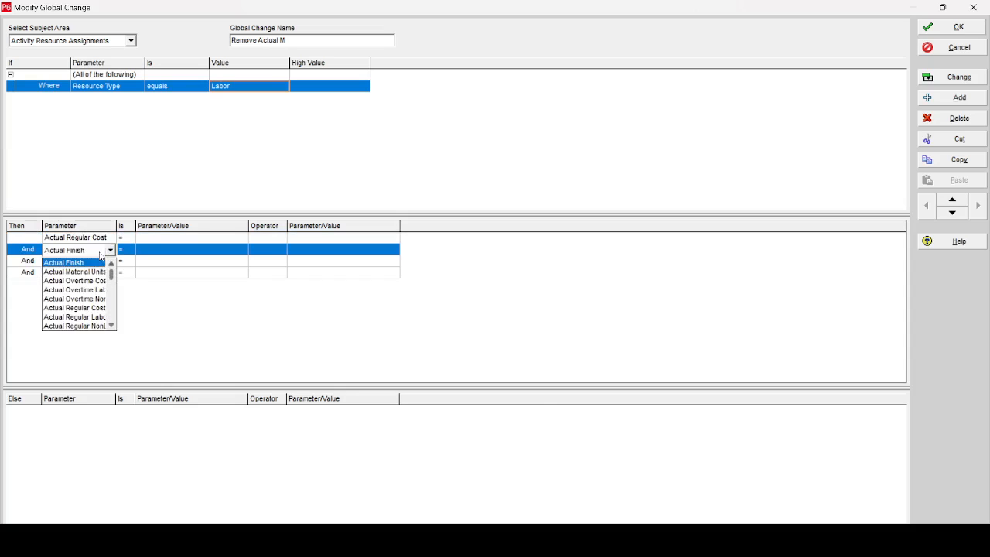
click(100, 281)
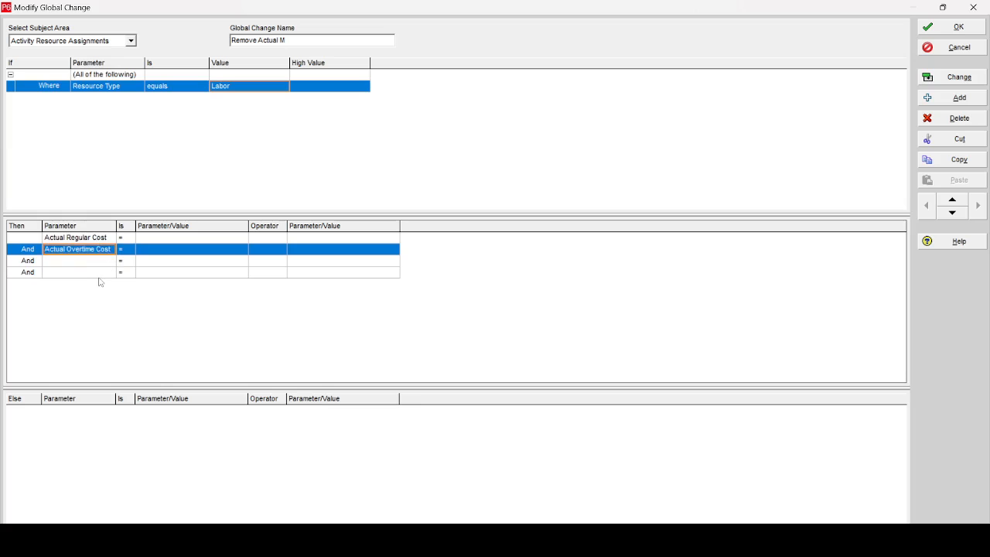
- Widen the Parameter column and set the third and fourth Then parameters to Actual Regular Labor Units and Actual Overtime Labor Units
drag(164, 226, 163, 226)
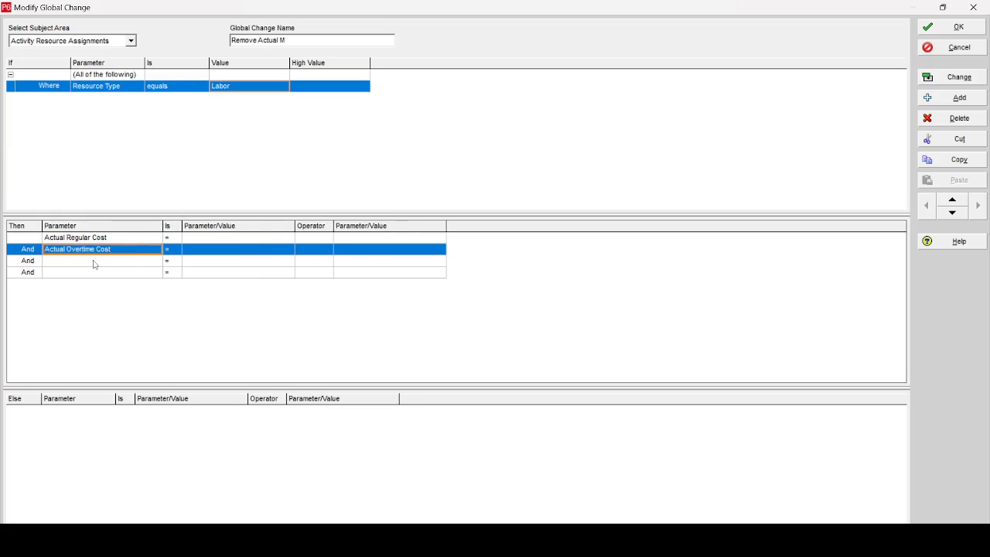
click(94, 263)
click(94, 263)
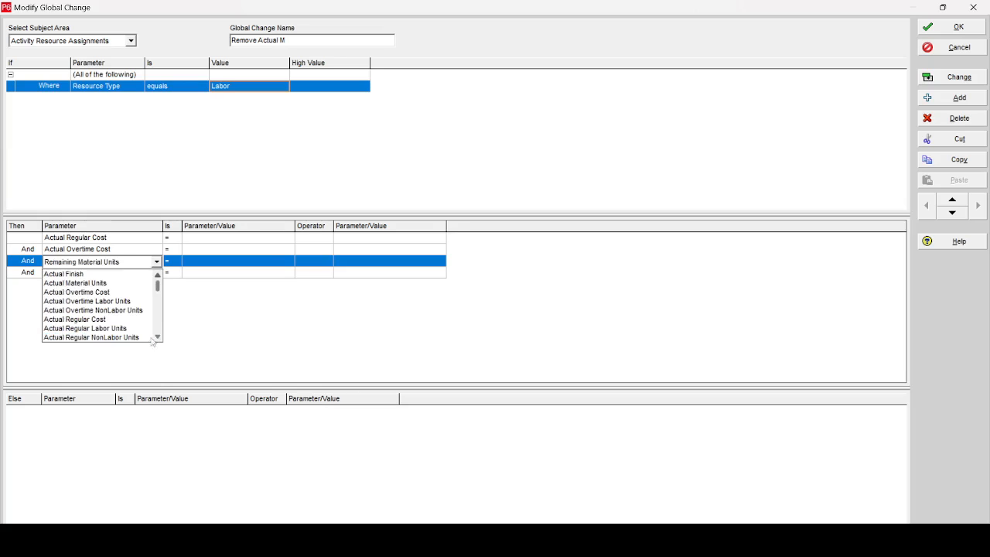
click(126, 331)
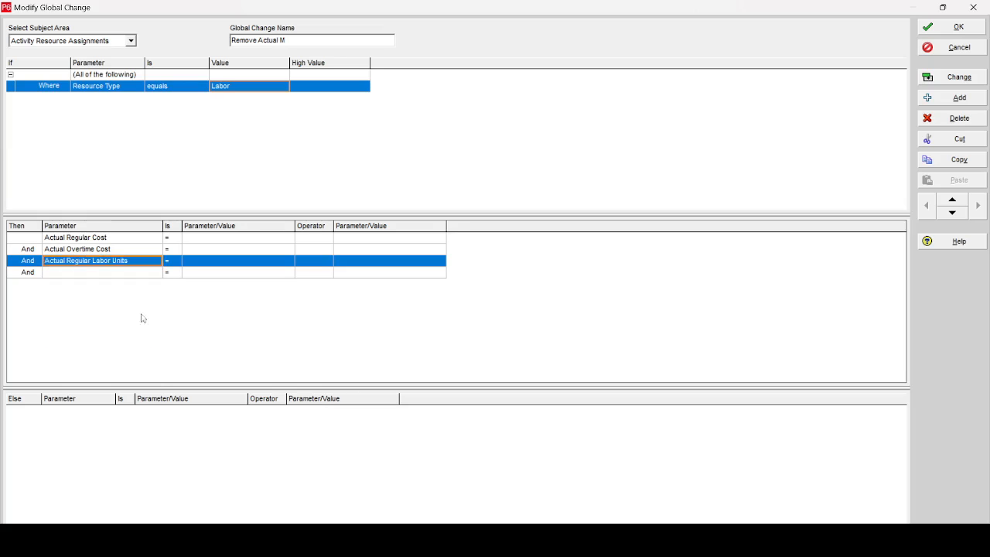
click(154, 273)
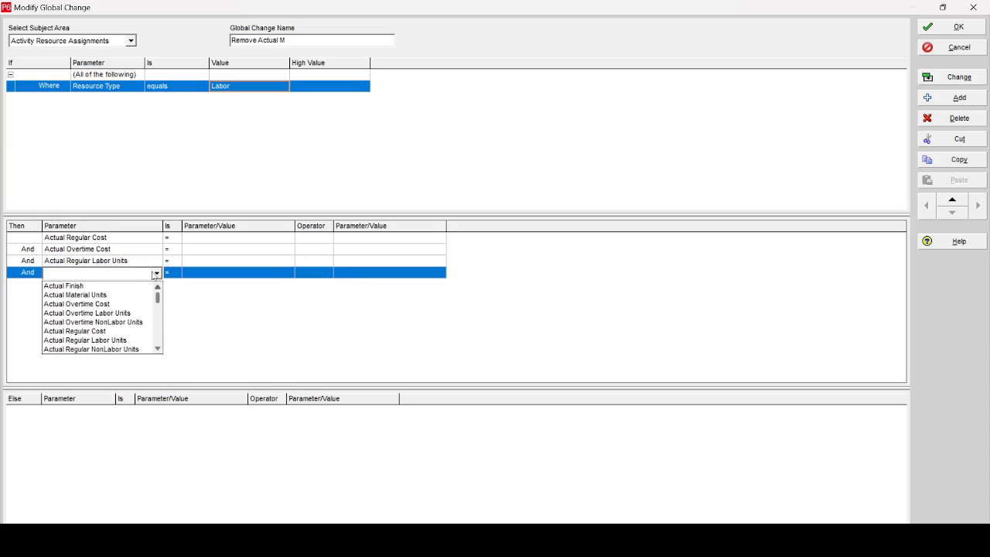
click(158, 349)
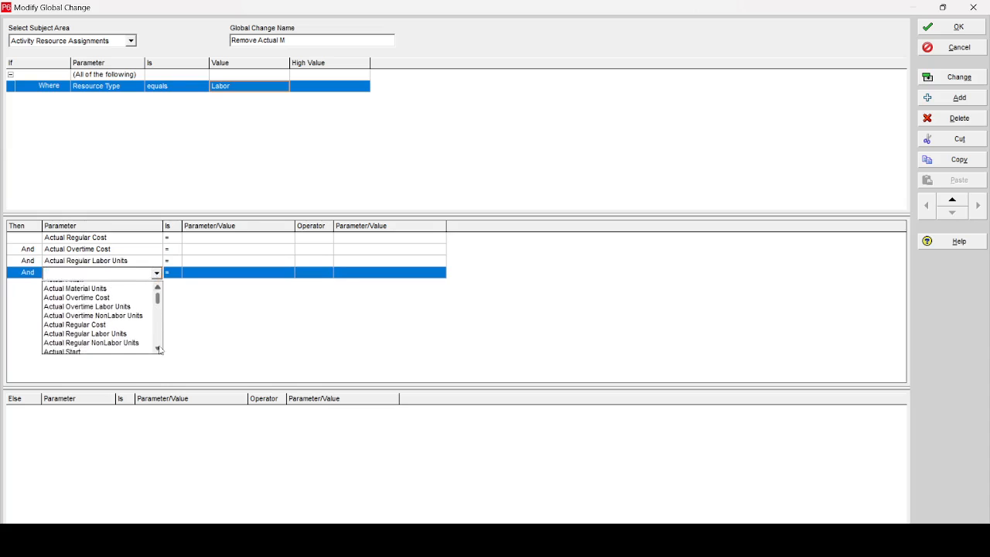
click(128, 306)
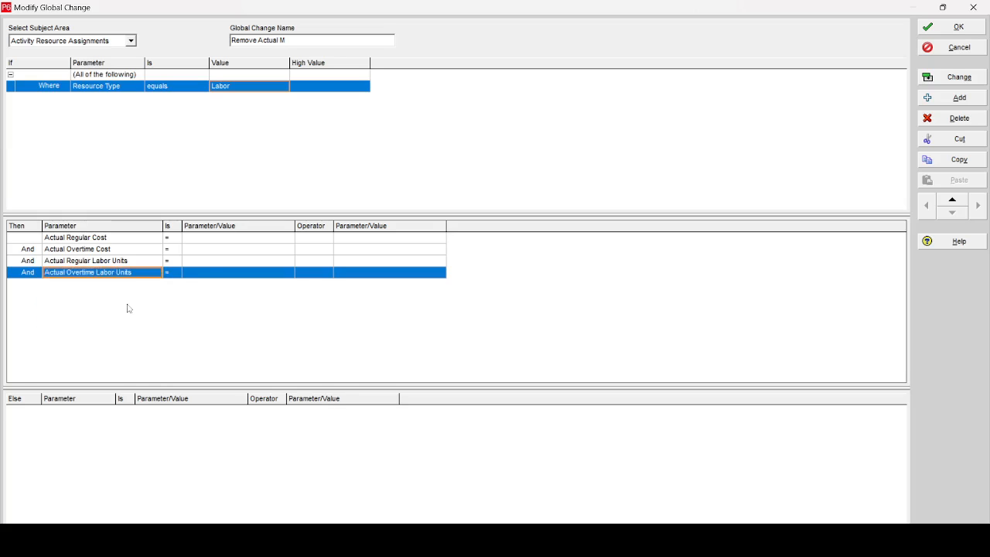
- Assign a value of $0.00 to both Actual Regular Cost and Actual Overtime Cost
click(222, 242)
click(219, 253)
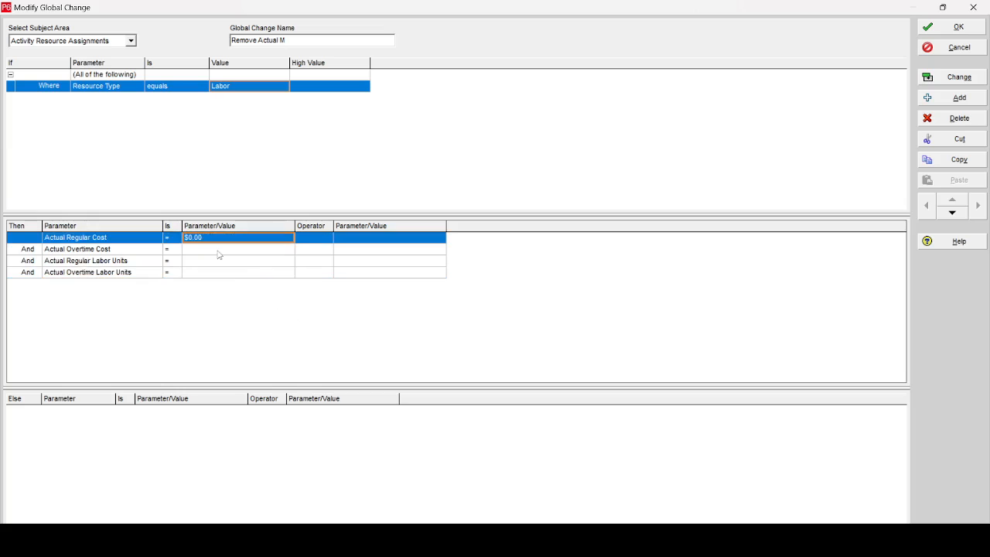
click(219, 251)
click(203, 262)
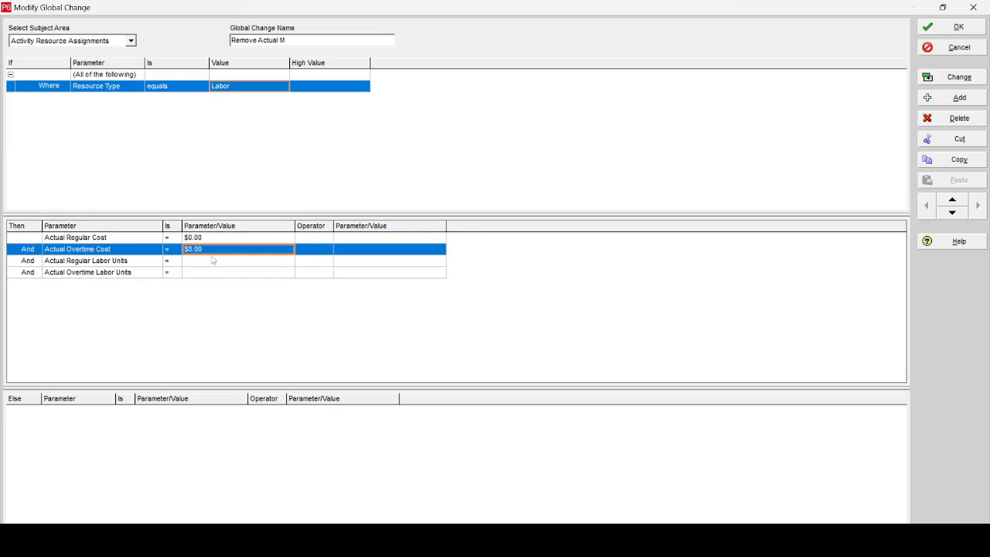
- Assign a custom value of 0h to both Actual Regular Labor Units and Actual Overtime Labor Units
click(206, 263)
click(206, 263)
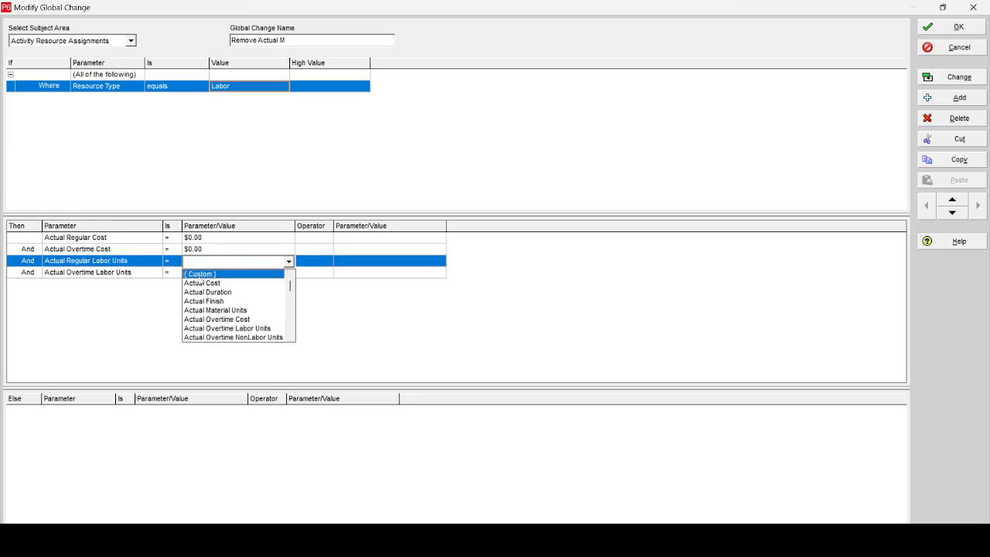
click(202, 272)
click(202, 274)
click(201, 274)
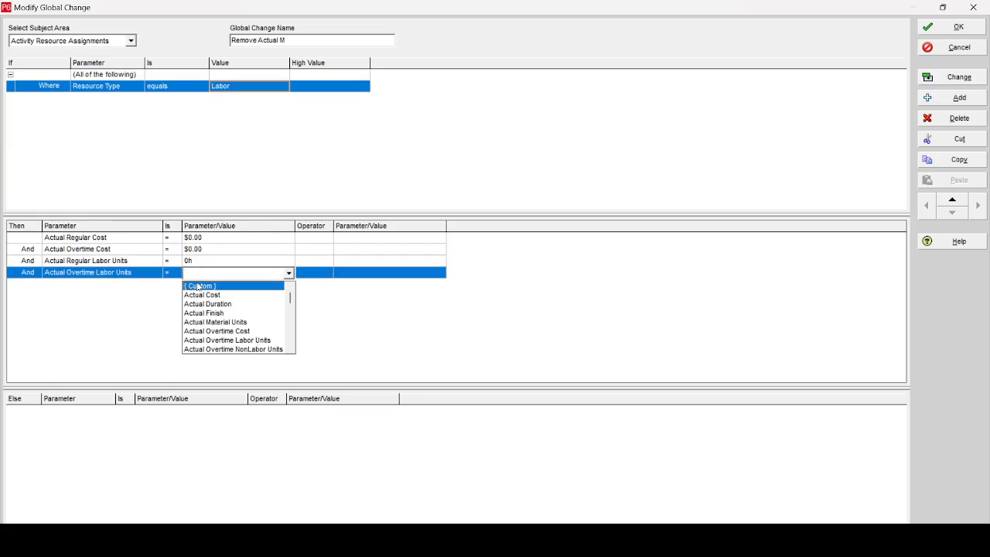
click(198, 286)
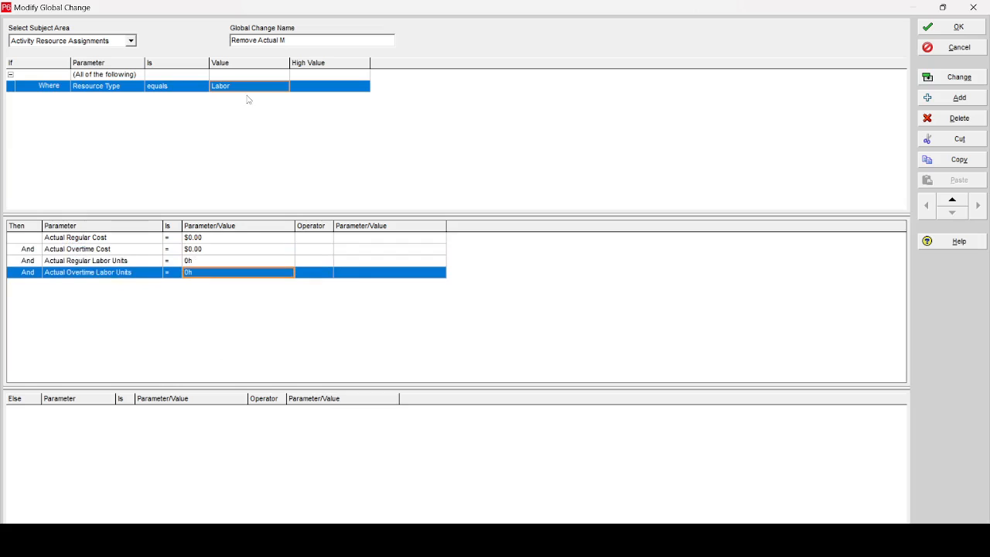
- Run the global change and review the old and new labor values in the maximized report
click(959, 77)
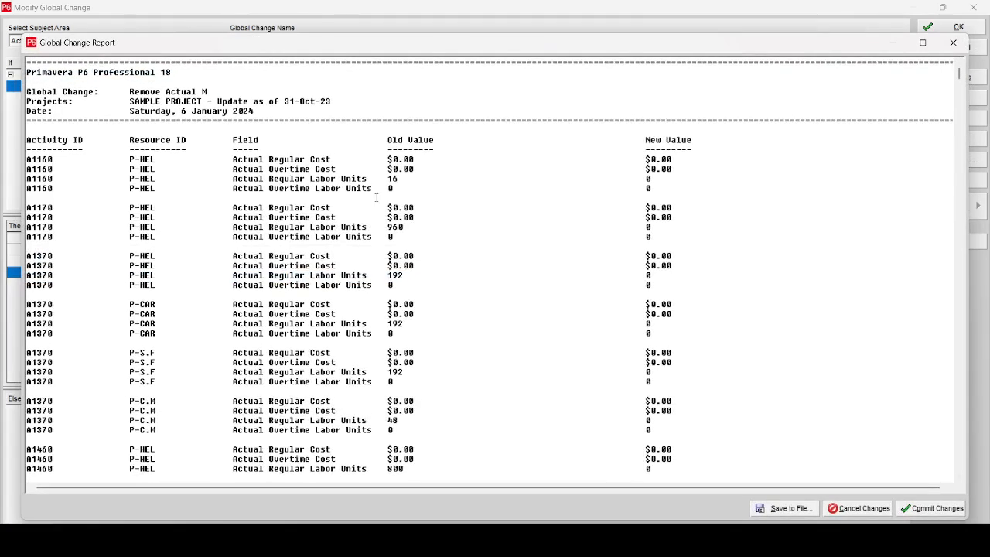
click(923, 43)
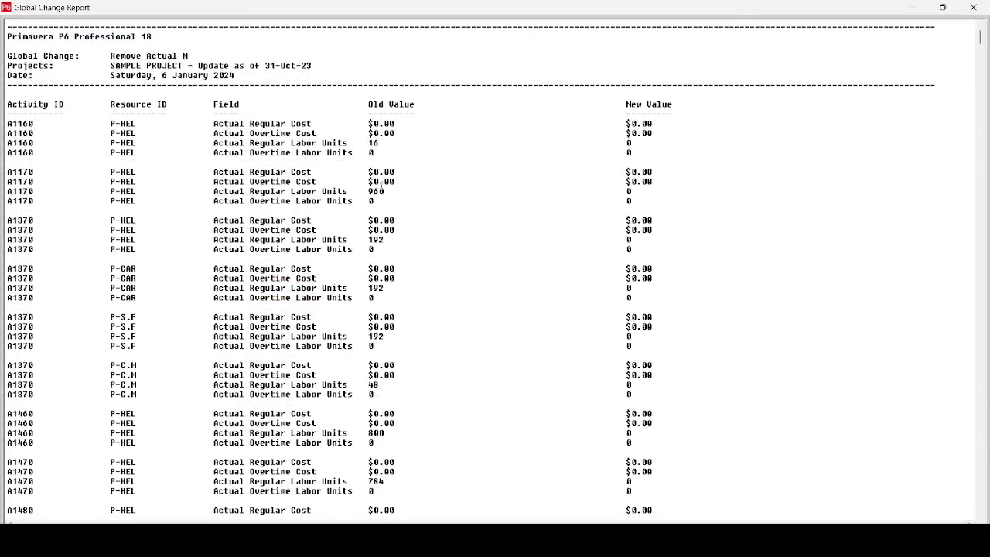
double_click(374, 143)
drag(369, 288, 410, 287)
drag(625, 287, 672, 288)
scroll(576, 332, down, 20)
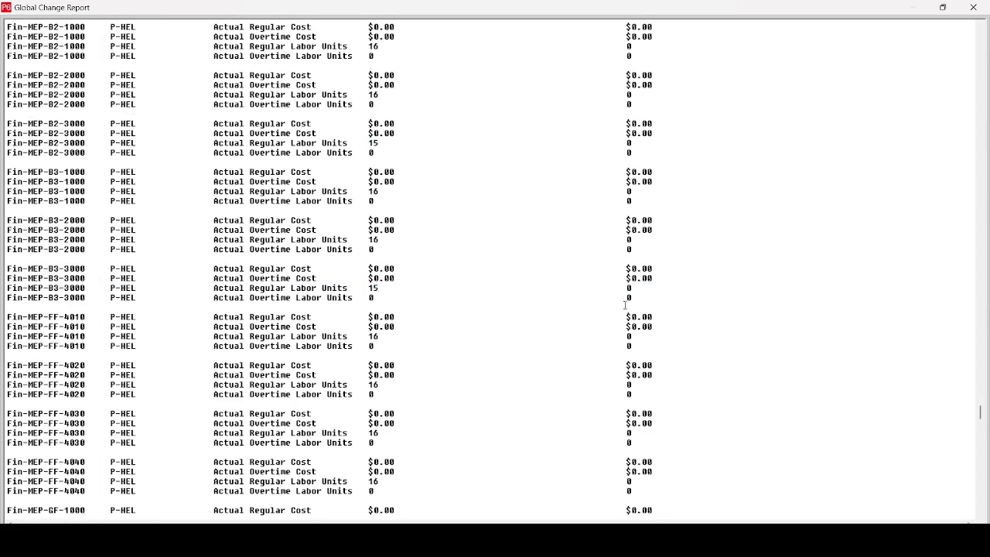
scroll(811, 437, down, 10)
scroll(770, 444, up, 20)
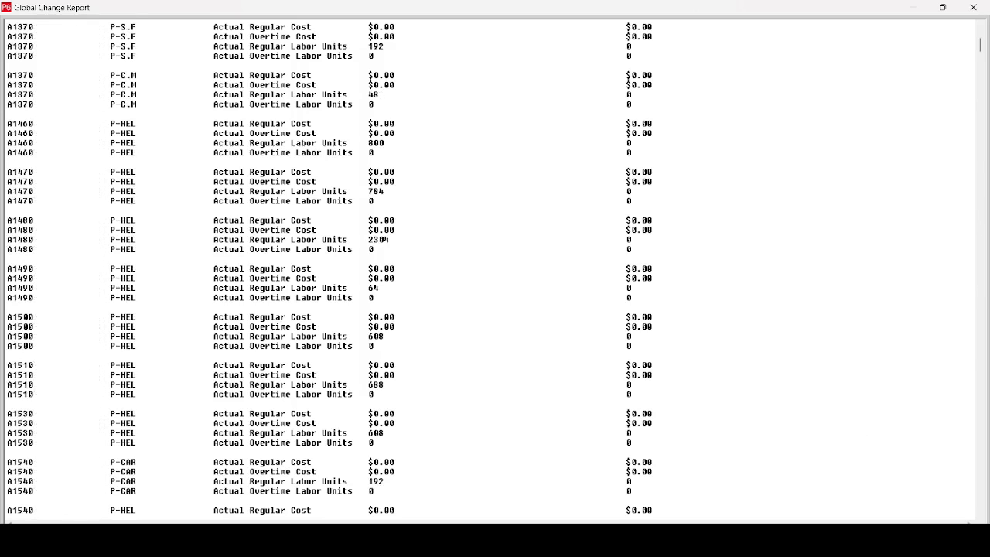
- Close the global change report without saving the log file and accept the Remove Actual M definition
click(897, 535)
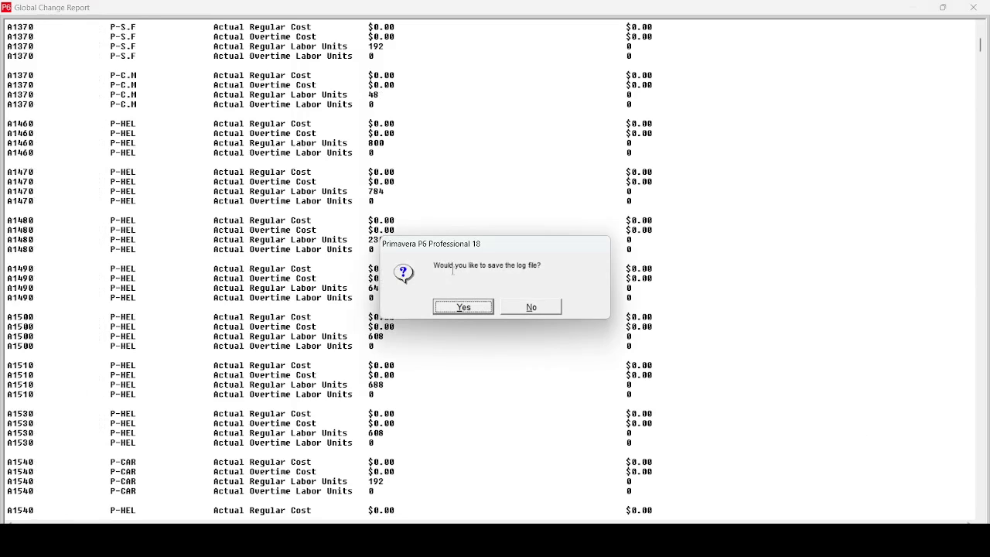
click(532, 307)
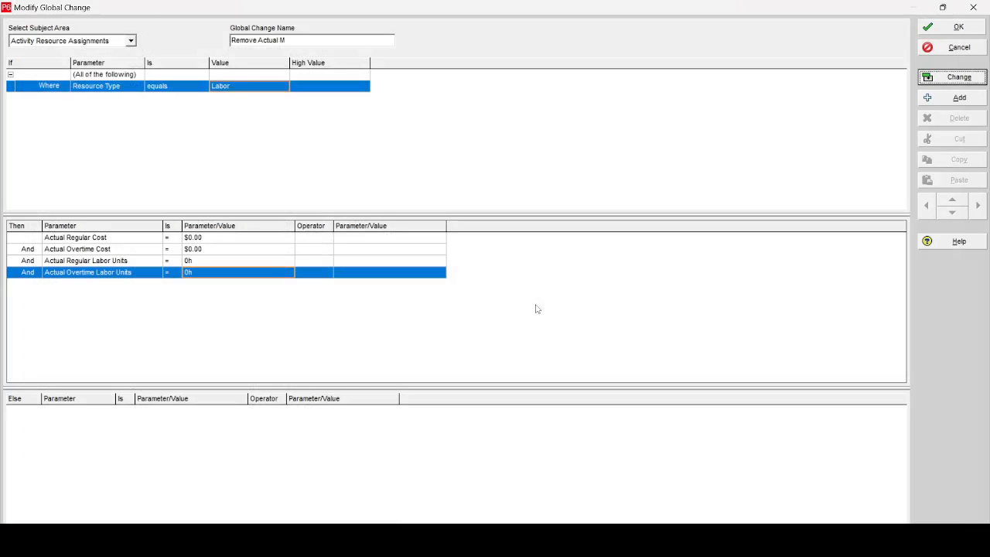
click(976, 31)
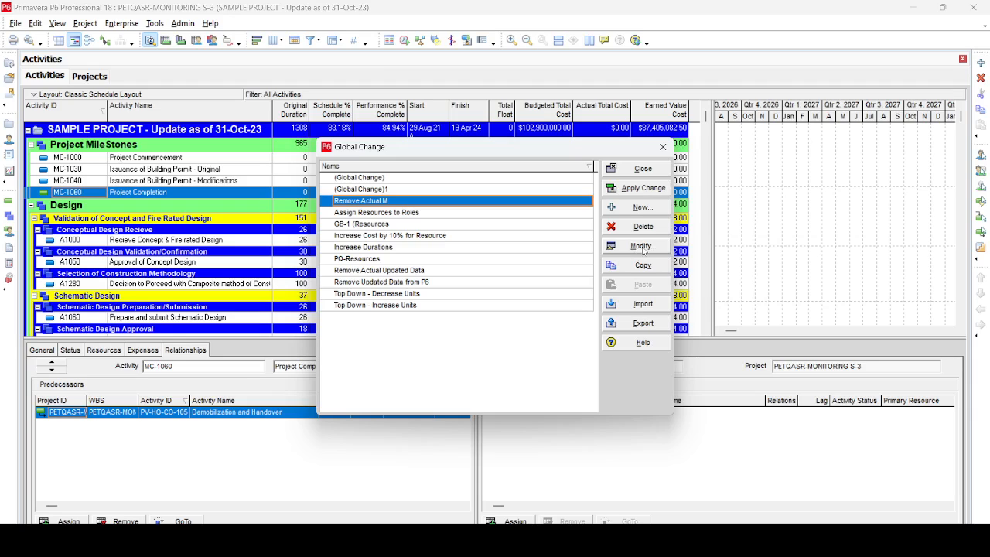
- Reopen the Remove Actual M global change for modification and set its Resource Type condition to Nonlabor
click(642, 248)
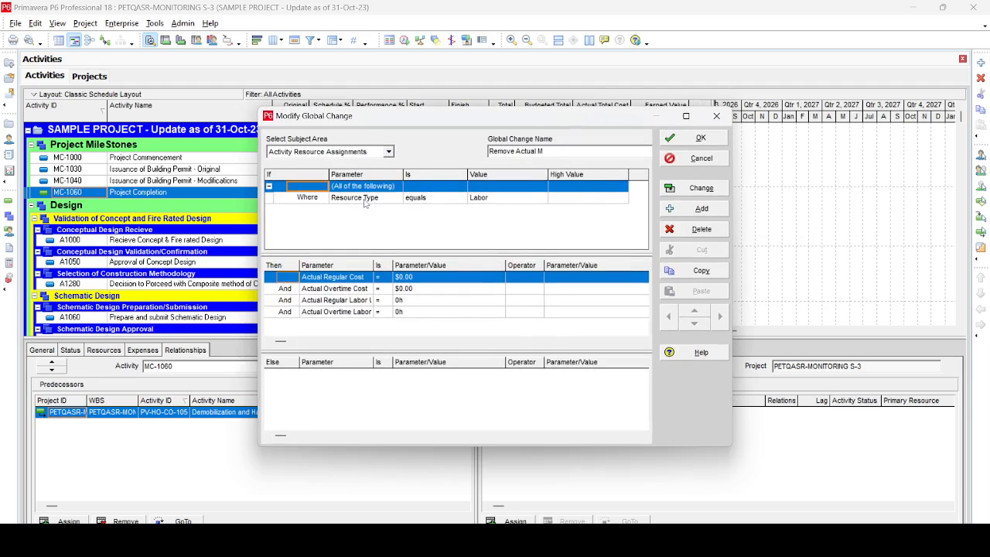
click(540, 200)
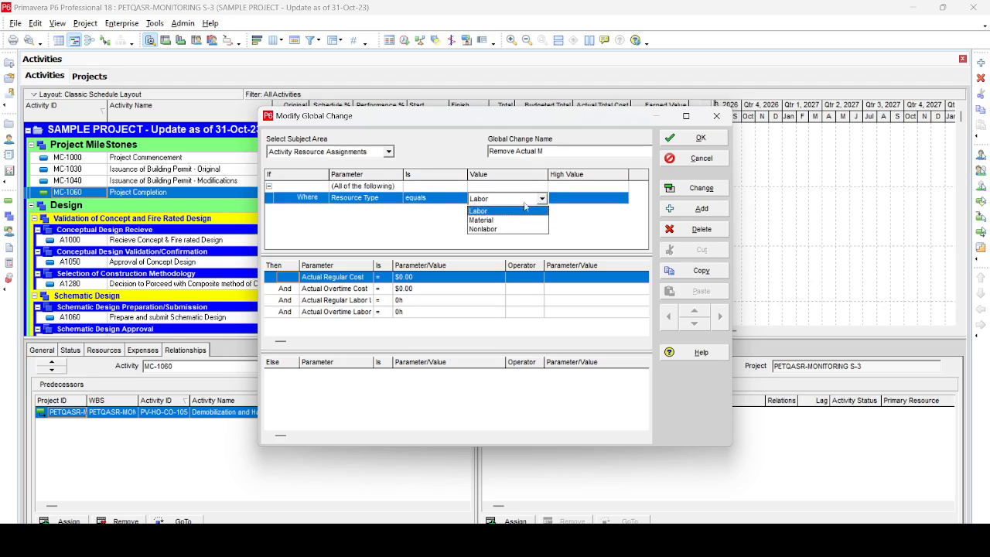
click(492, 229)
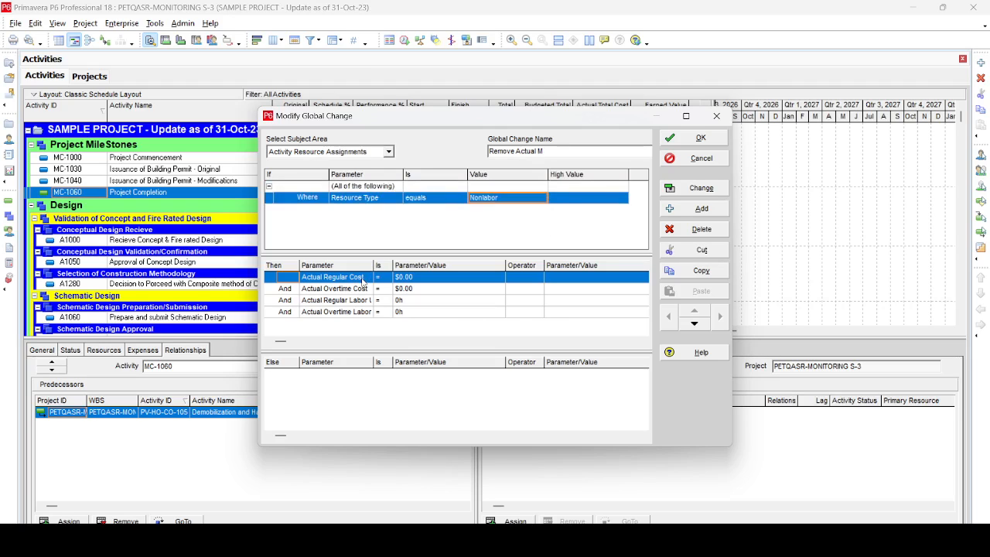
- Replace the two labor units parameters with Actual Regular NonLabor Units and Actual Overtime NonLabor Units in the maximized global change definition
click(686, 116)
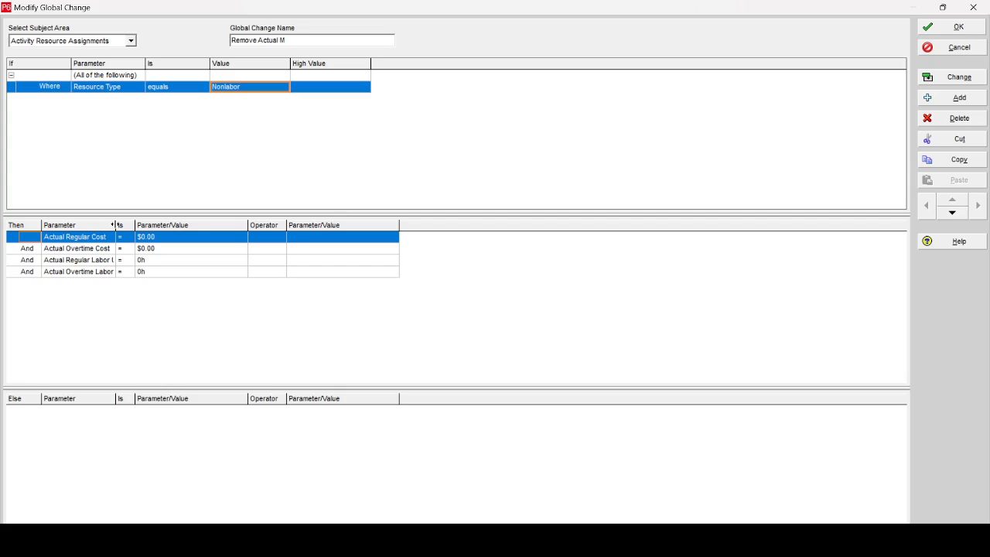
drag(114, 225, 169, 224)
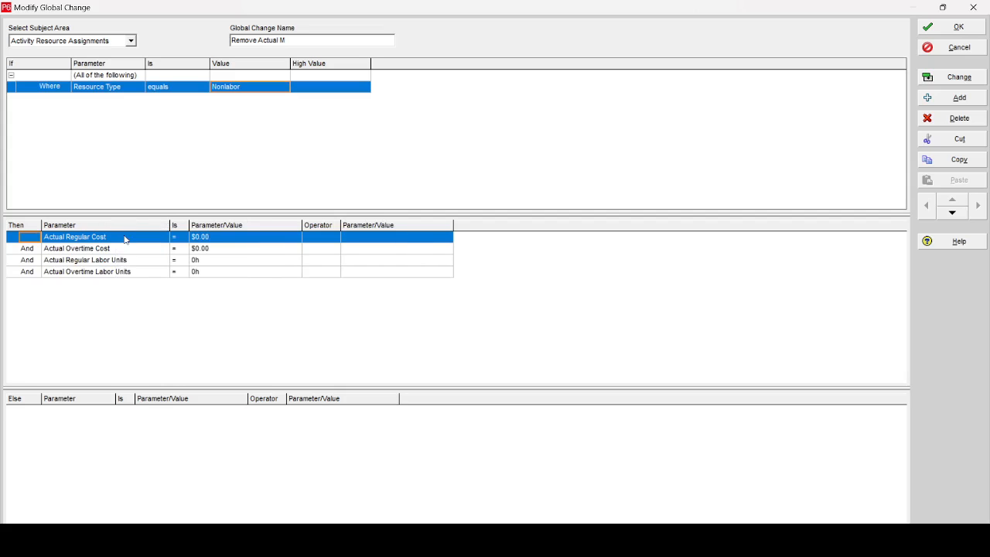
click(122, 261)
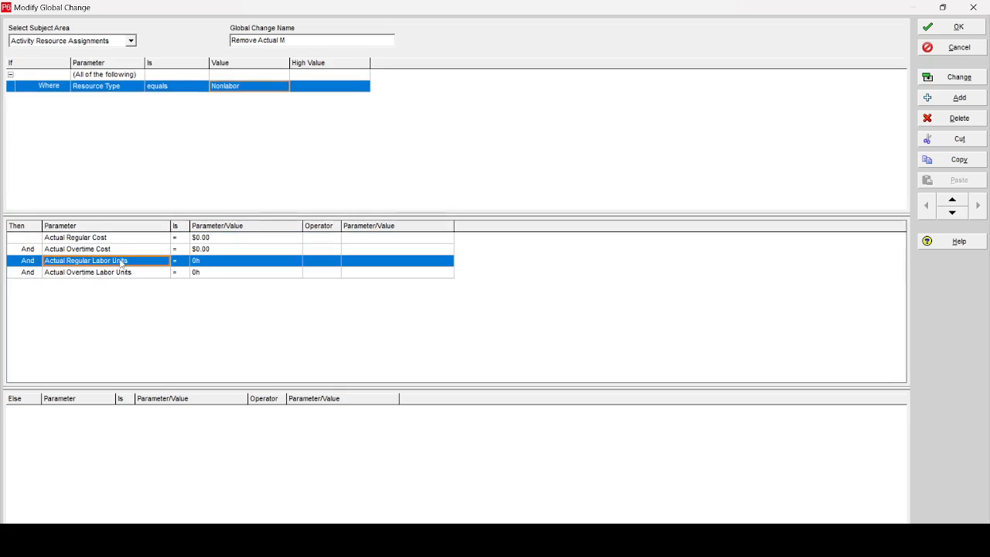
click(122, 262)
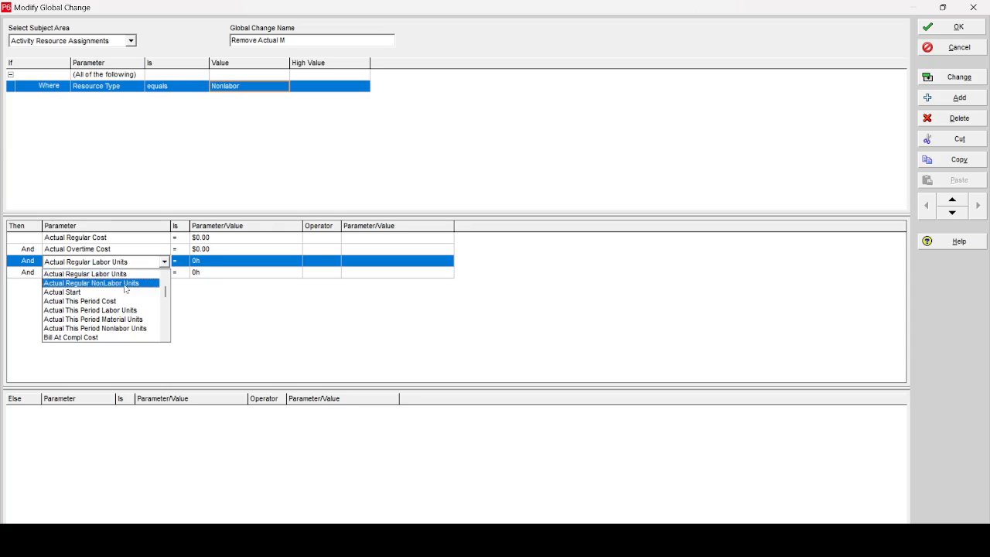
click(124, 284)
click(146, 276)
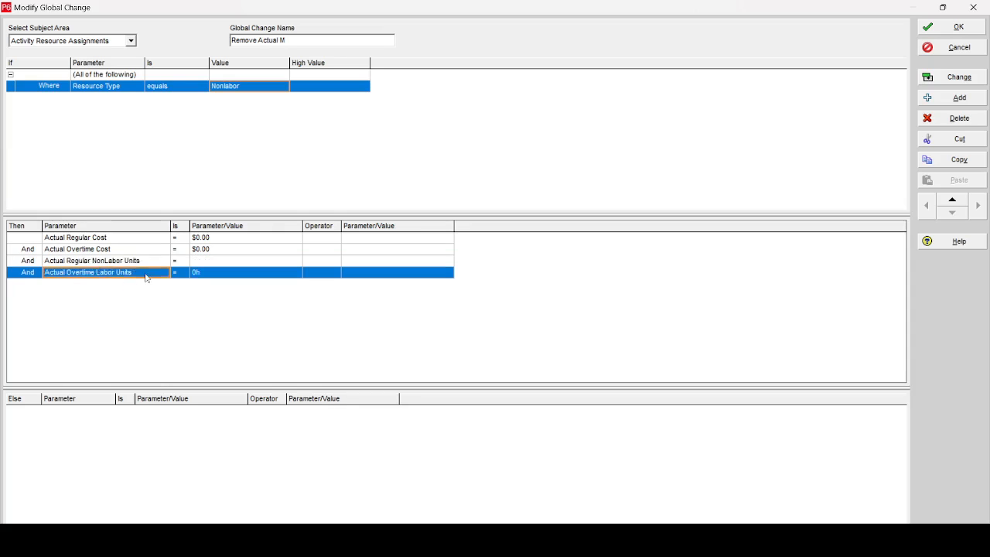
click(146, 275)
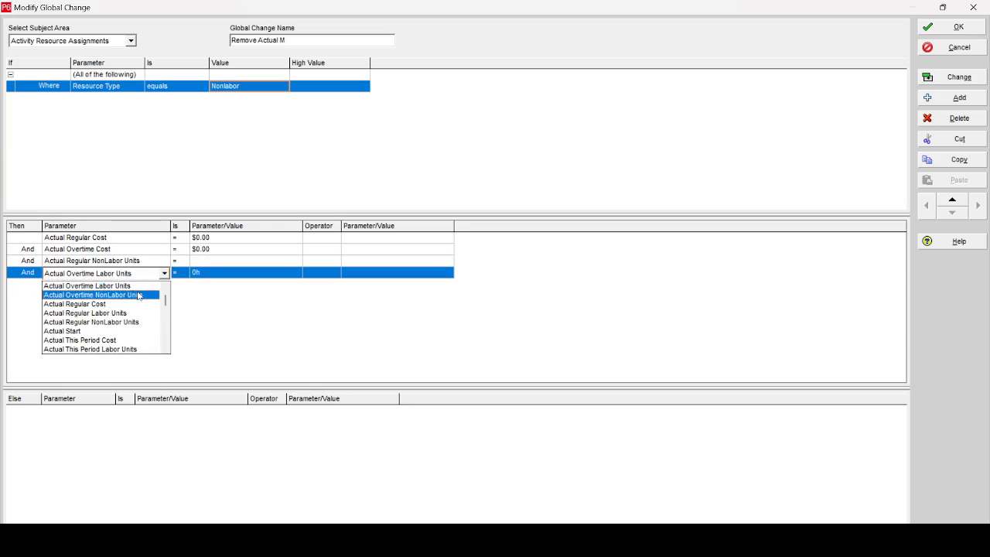
click(138, 295)
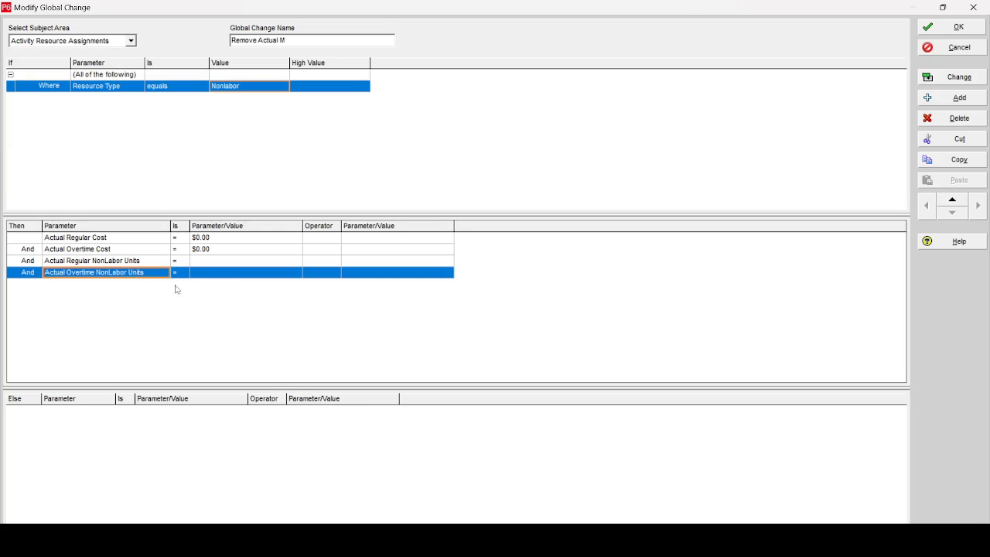
- Assign a custom value of 0h to both Actual Regular NonLabor Units and Actual Overtime NonLabor Units
click(223, 263)
click(223, 263)
click(222, 274)
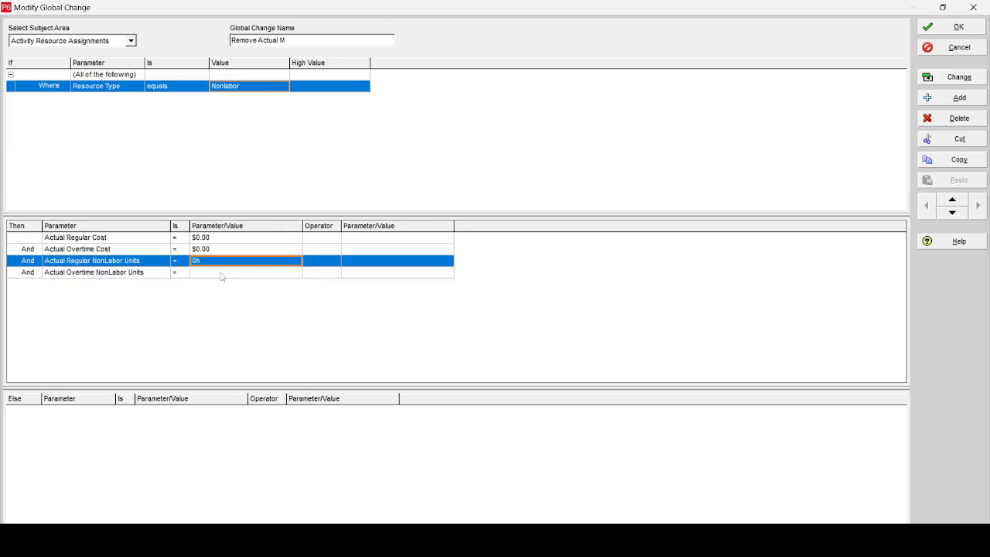
click(222, 276)
click(221, 275)
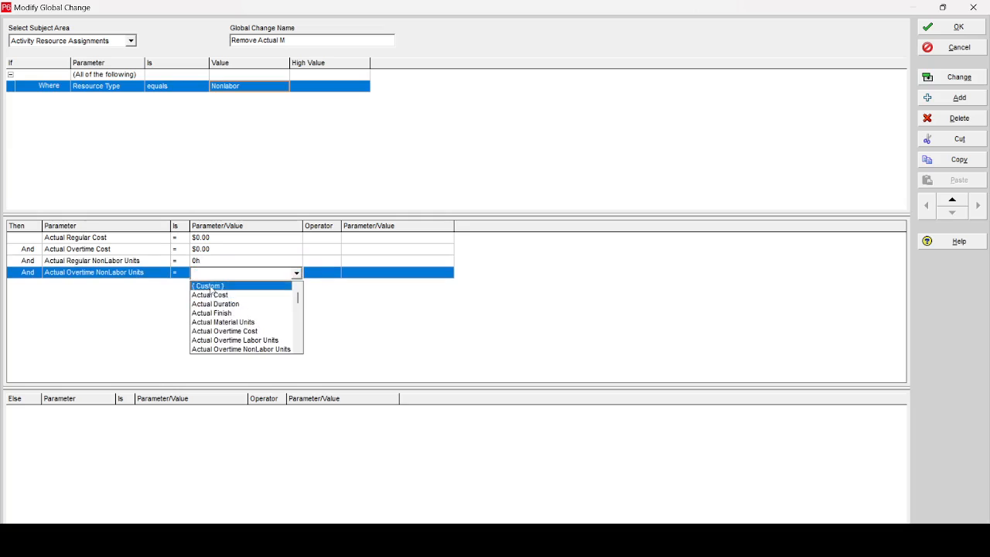
click(212, 287)
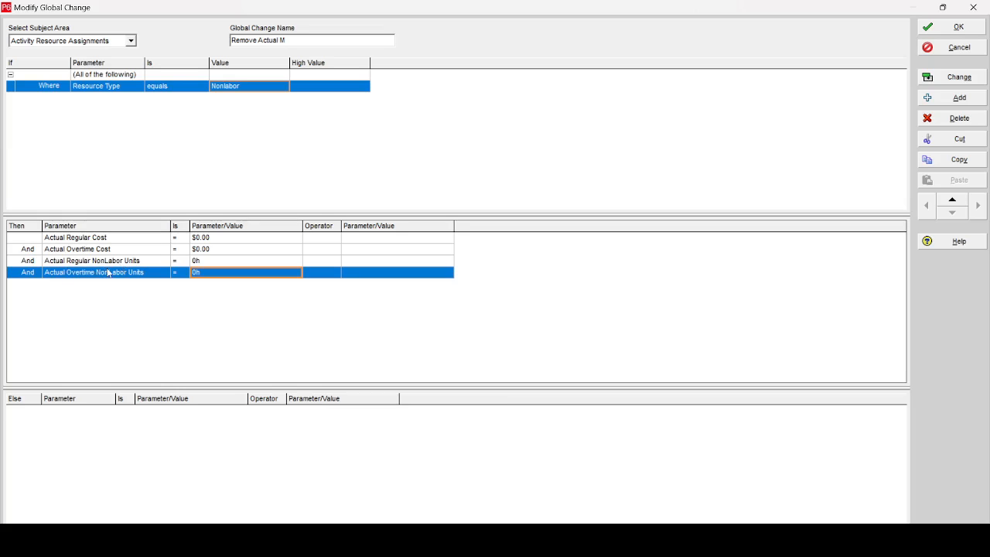
- Run and commit the nonlabor global change without saving the log file, and accept the Remove Actual M definition
click(962, 77)
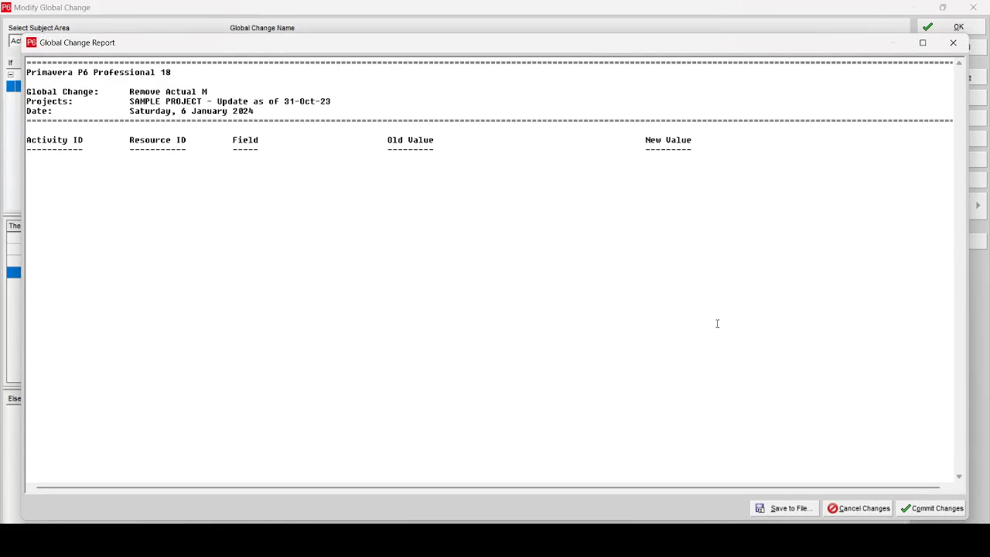
click(933, 511)
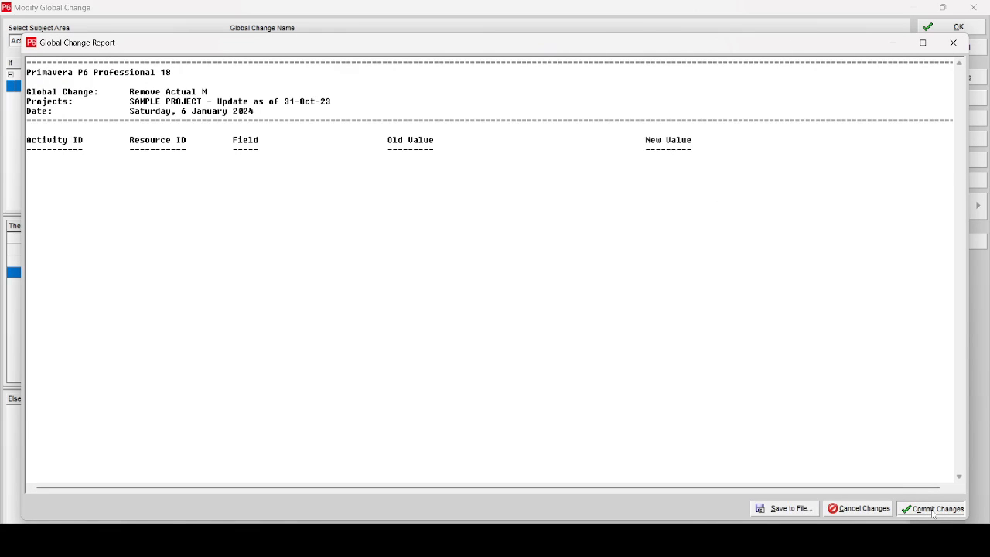
click(547, 306)
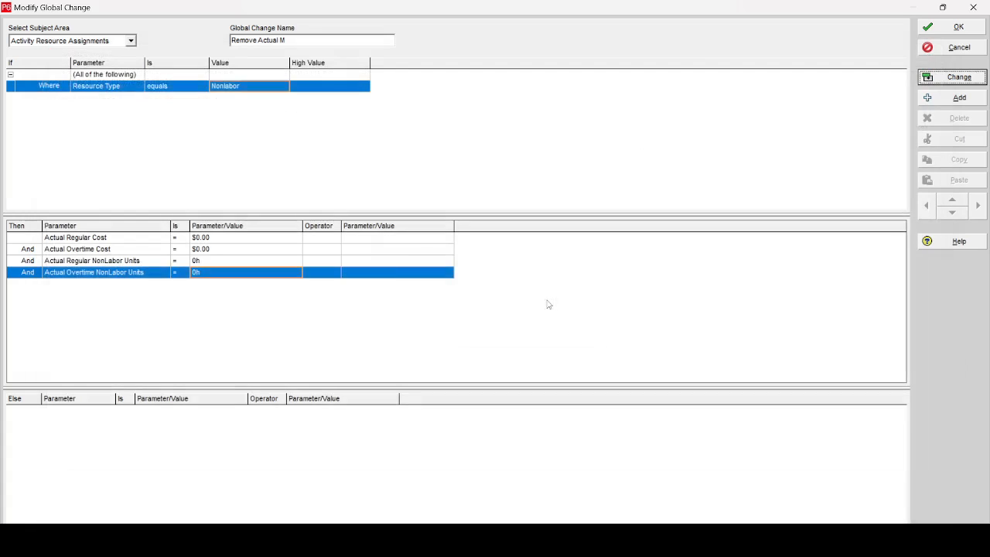
click(974, 24)
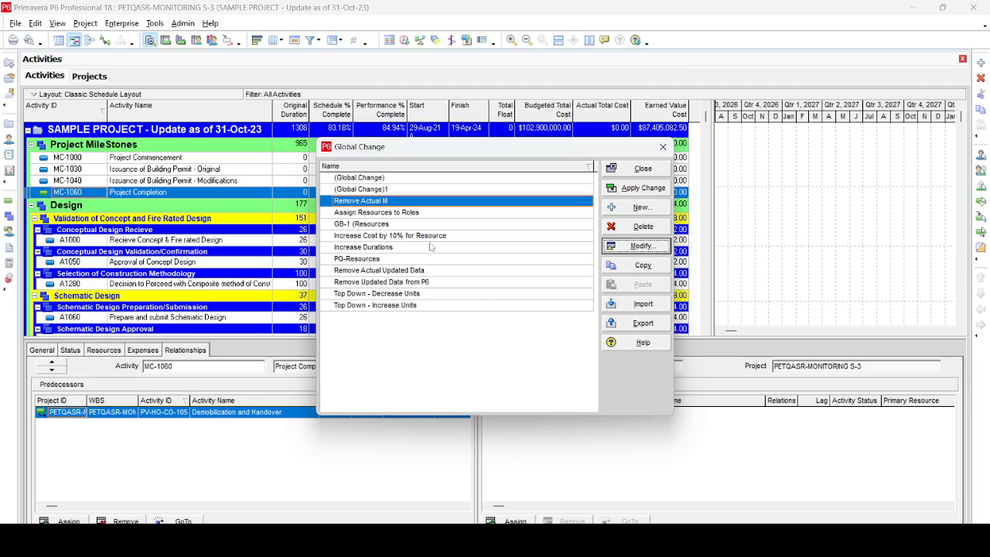
- Reopen the Remove Actual M global change for modification and set its Resource Type condition to Material
click(642, 246)
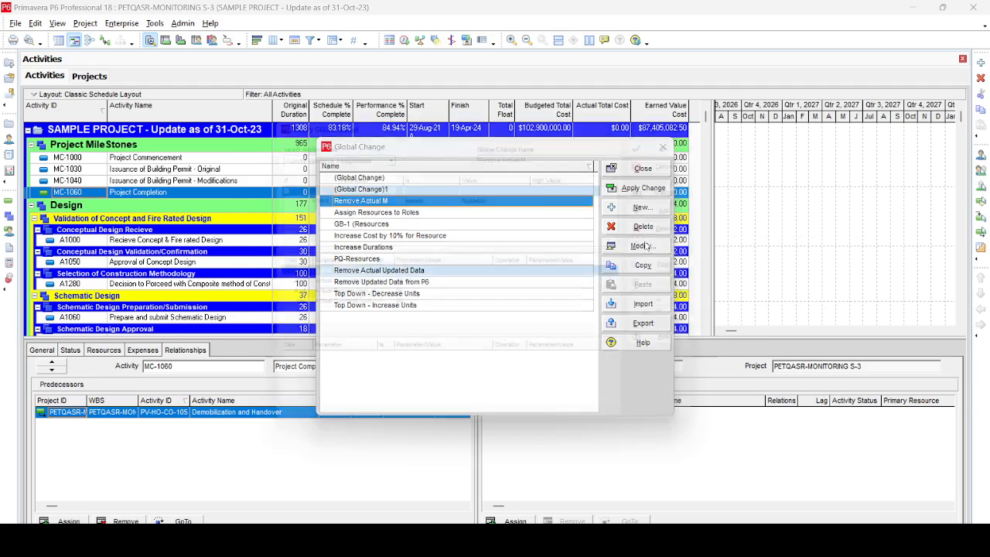
click(685, 116)
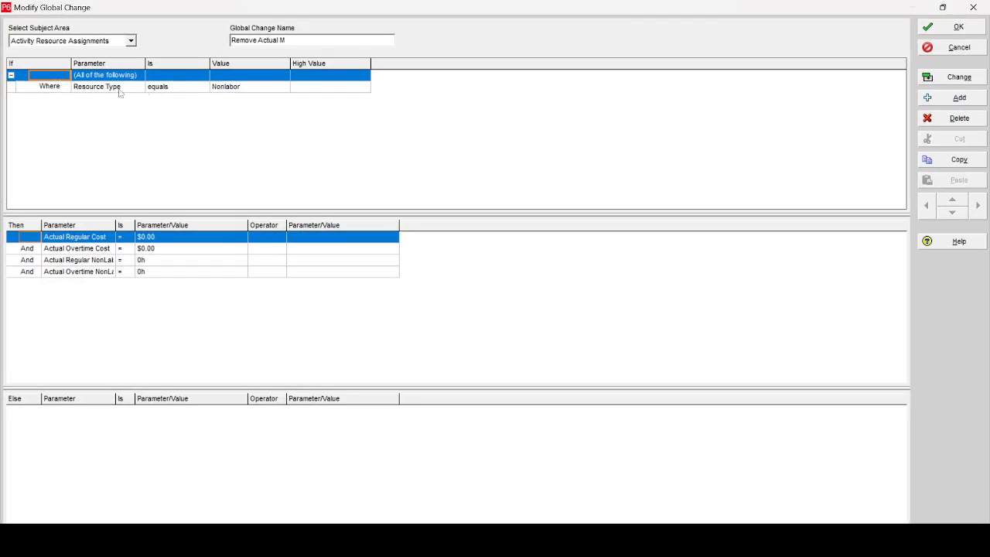
click(259, 86)
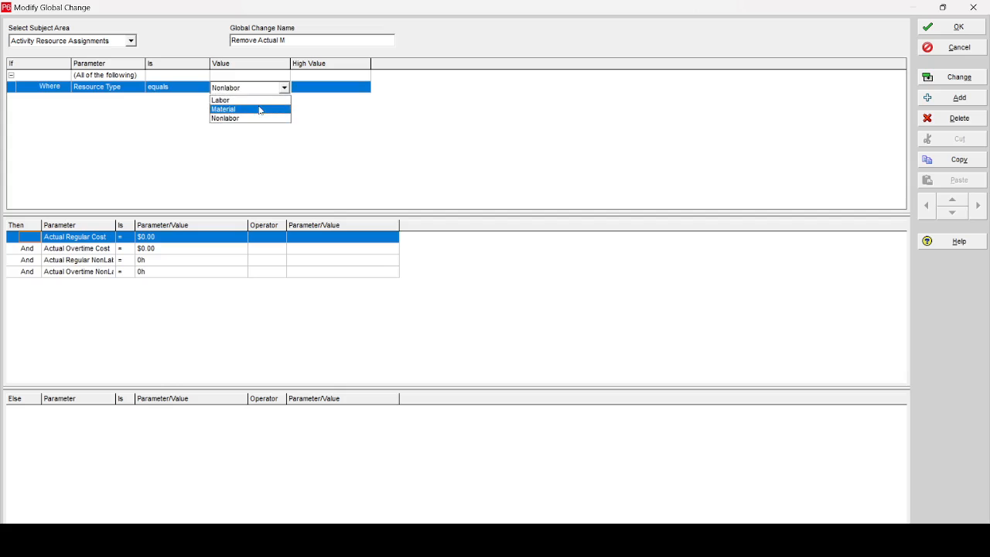
click(260, 110)
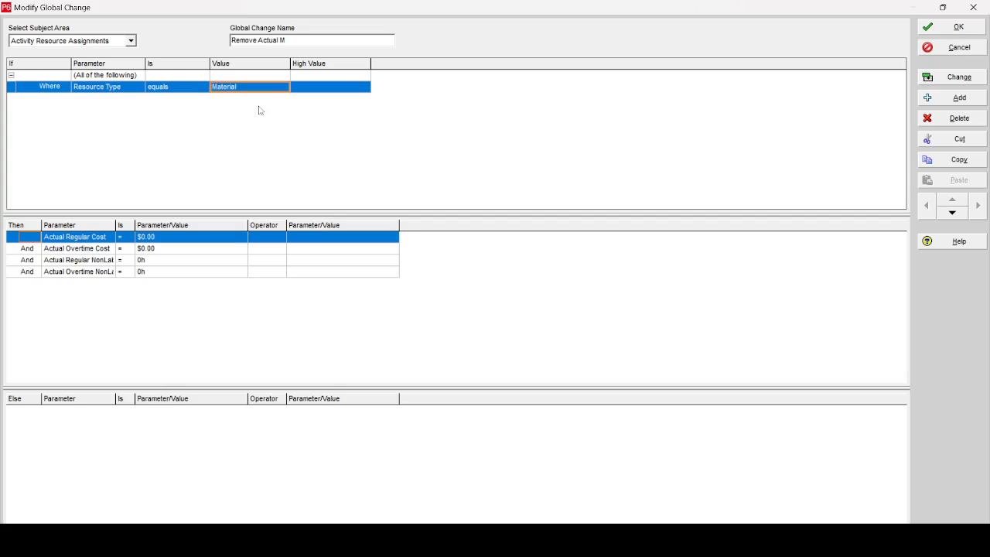
- Delete the Actual Overtime Cost action from the Then statements
click(94, 250)
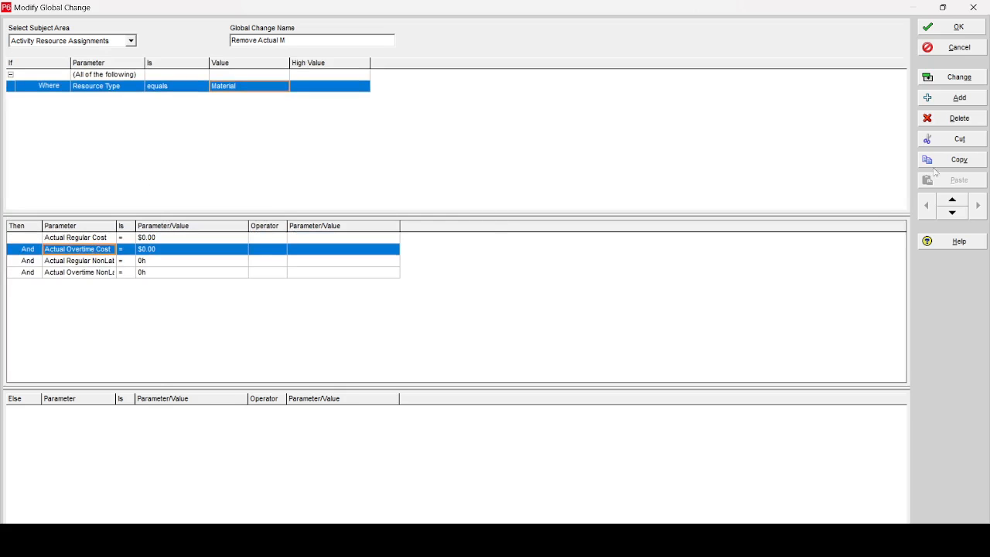
click(959, 118)
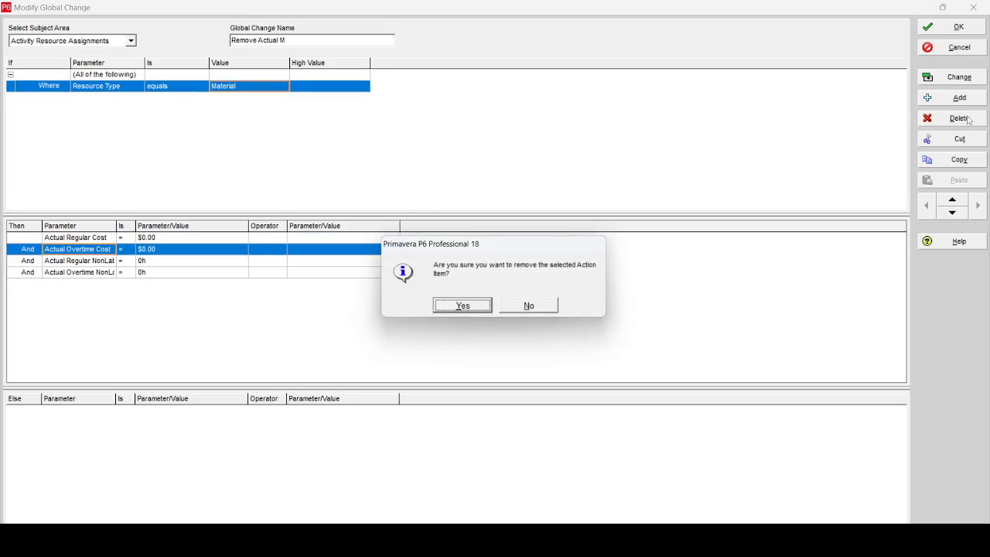
click(461, 307)
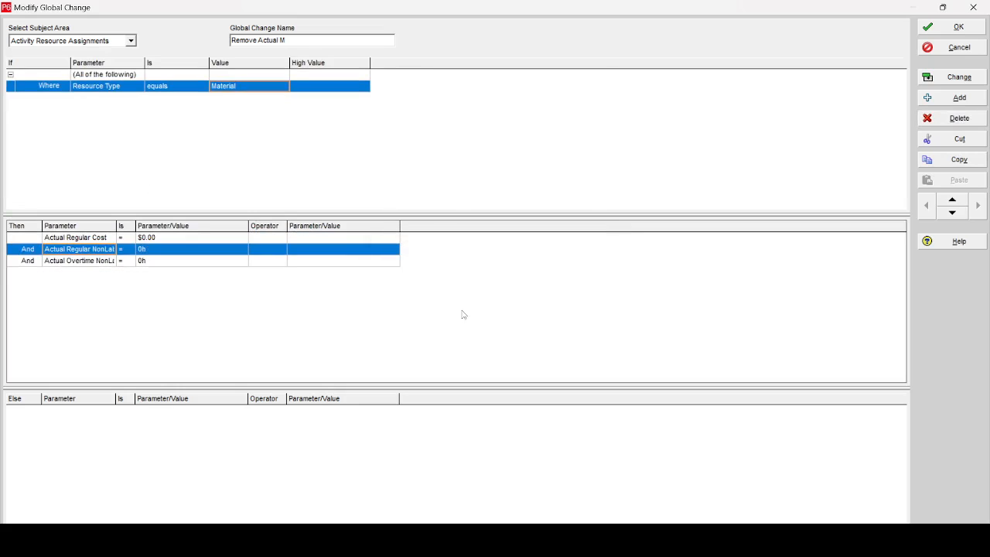
- Change the Actual Regular NonLabor Units parameter in the Then statements to Actual Material Units
click(103, 250)
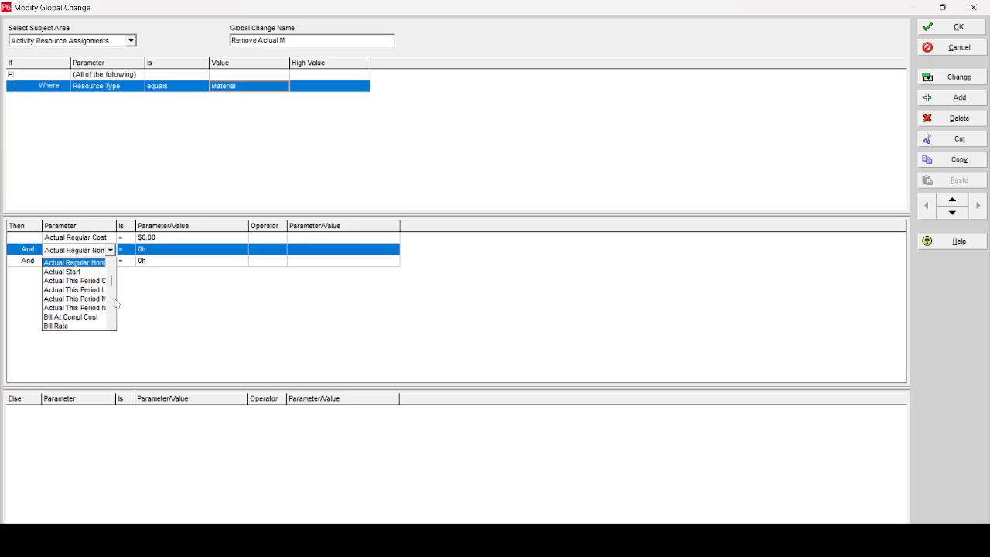
click(112, 264)
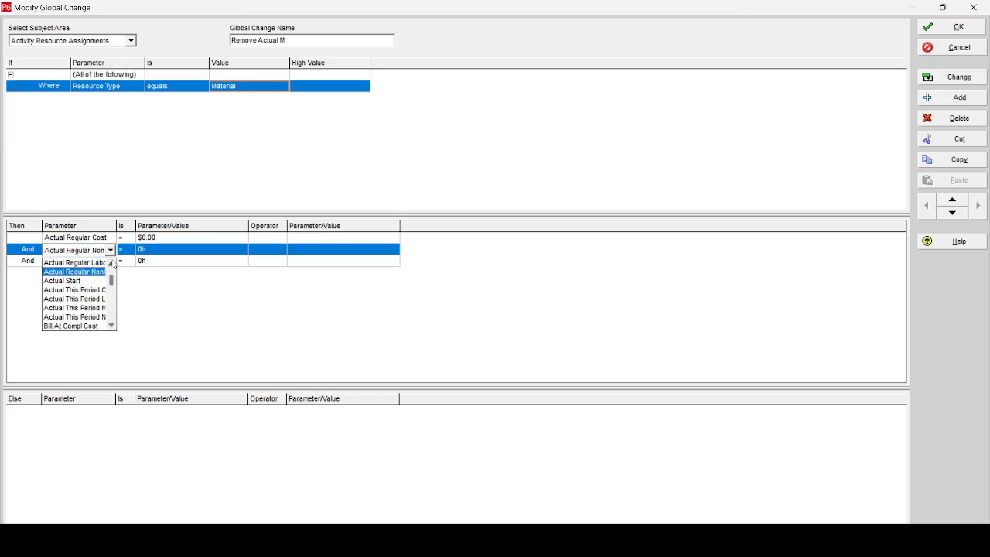
click(112, 263)
click(112, 263)
click(112, 264)
click(112, 264)
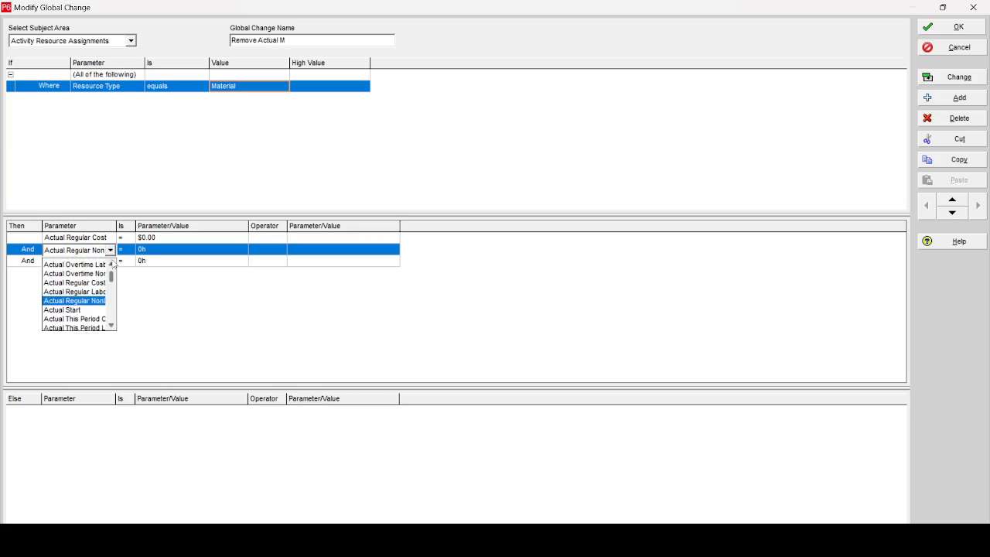
click(112, 264)
click(112, 263)
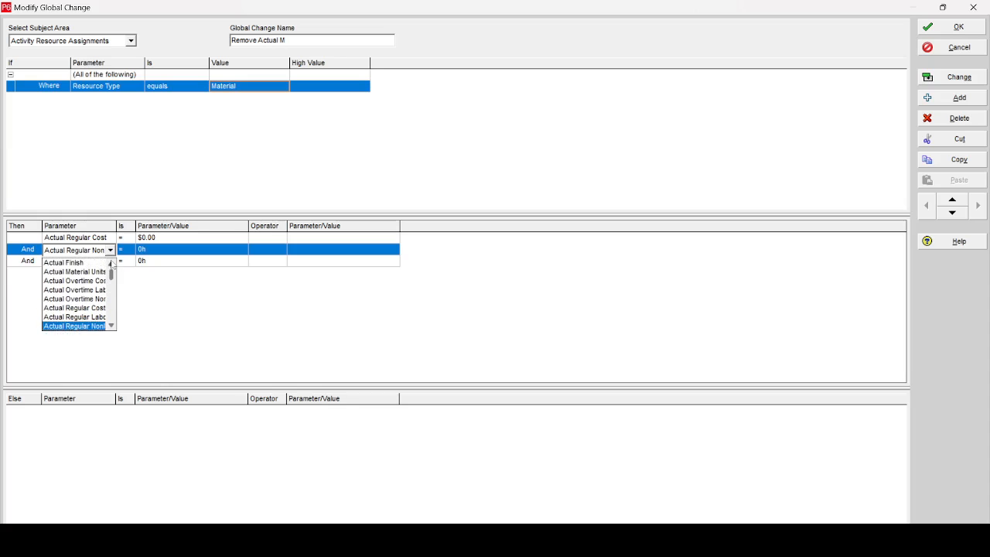
click(80, 272)
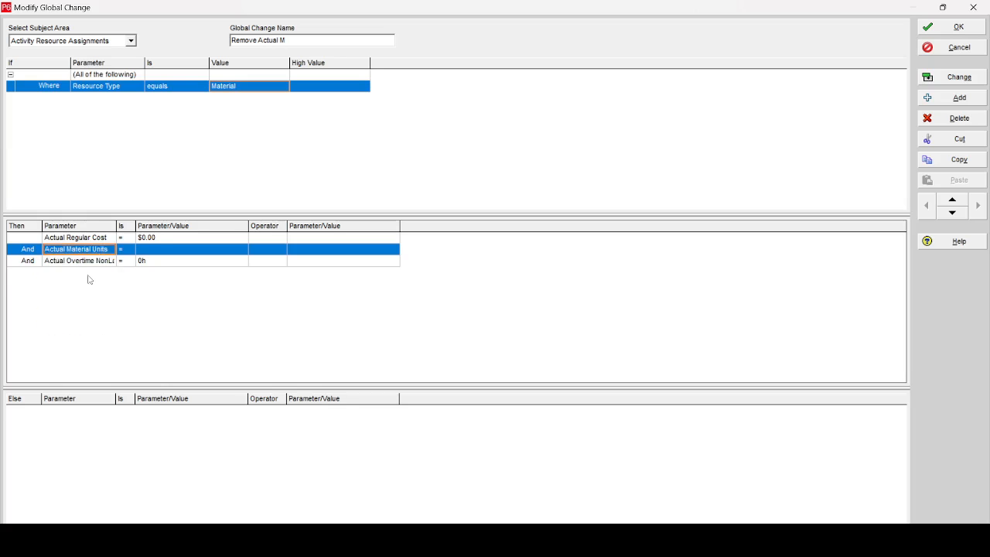
- Delete the Actual Overtime NonLabor Units action from the Then statements
click(82, 262)
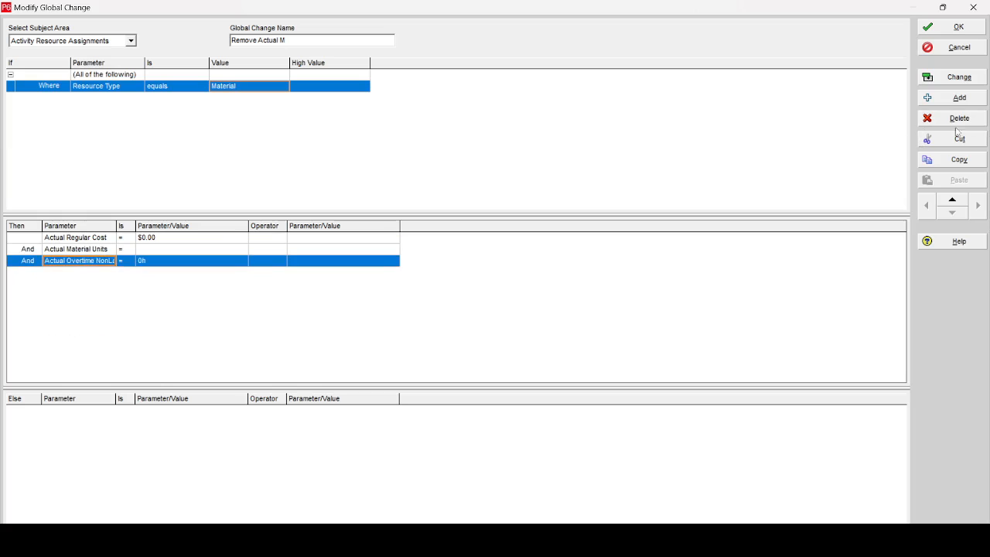
key(Delete)
click(446, 309)
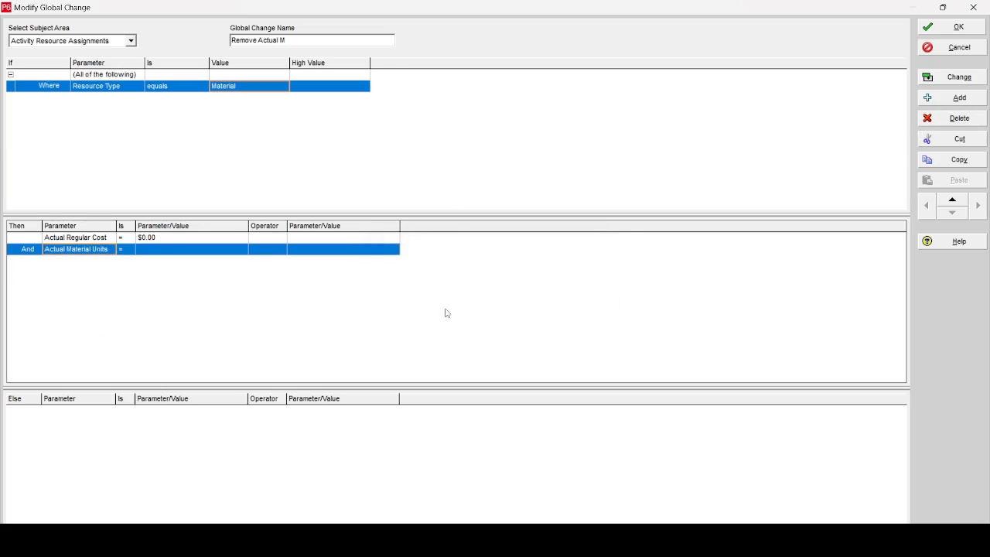
- Assign a custom value of 0 to Actual Material Units
click(155, 251)
click(159, 249)
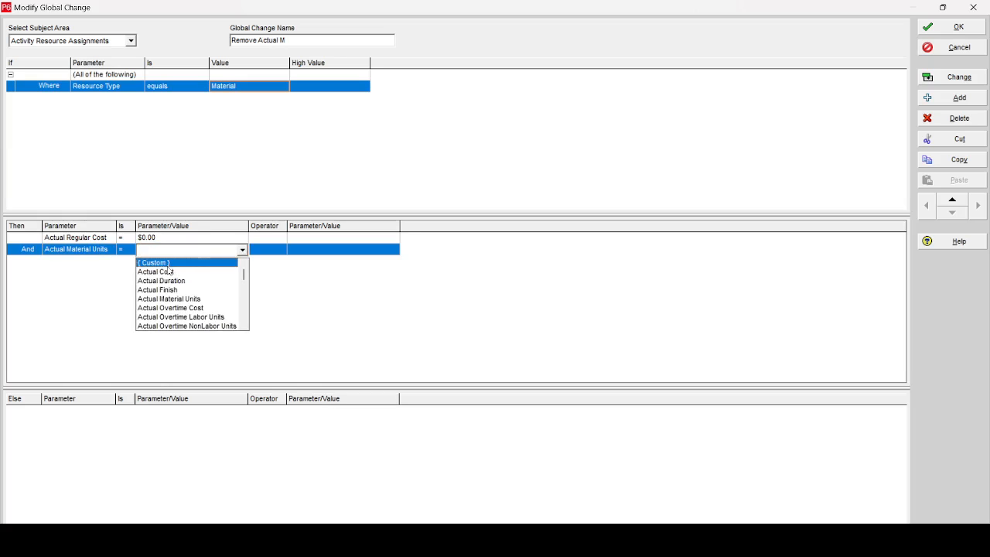
click(168, 267)
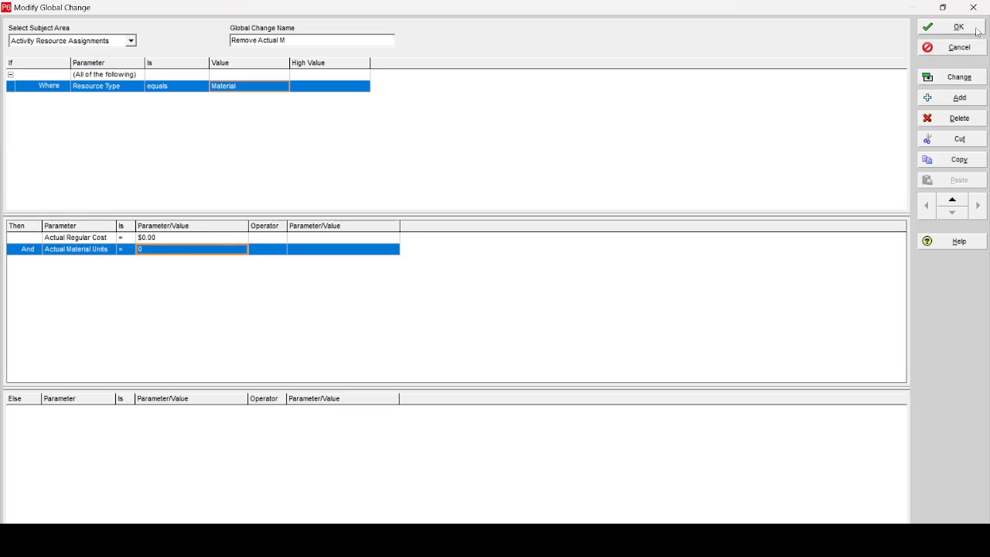
- Run the material global change and compare the old and new Actual Material Units values throughout the report
click(973, 78)
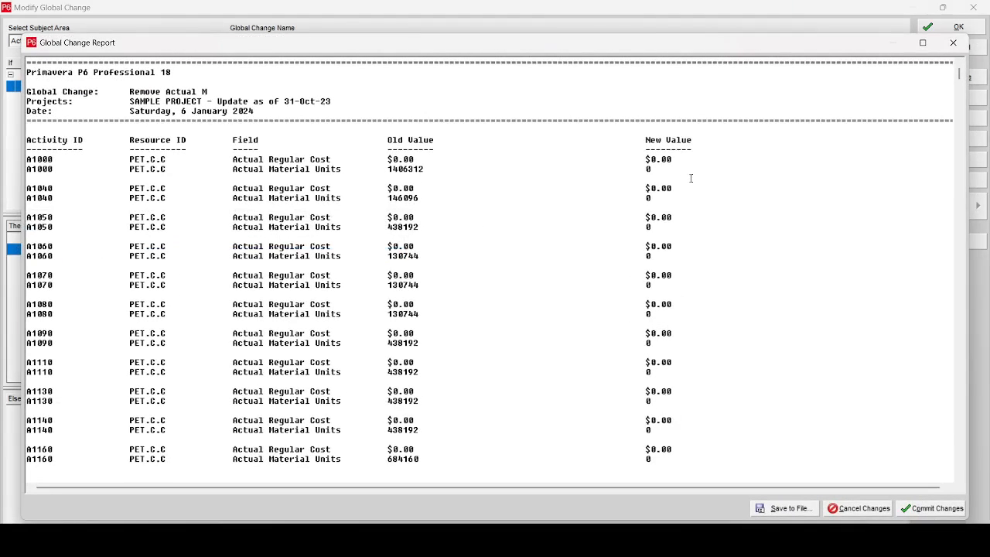
drag(383, 170, 422, 164)
drag(644, 168, 668, 169)
drag(387, 198, 439, 199)
drag(645, 198, 700, 198)
scroll(595, 324, down, 20)
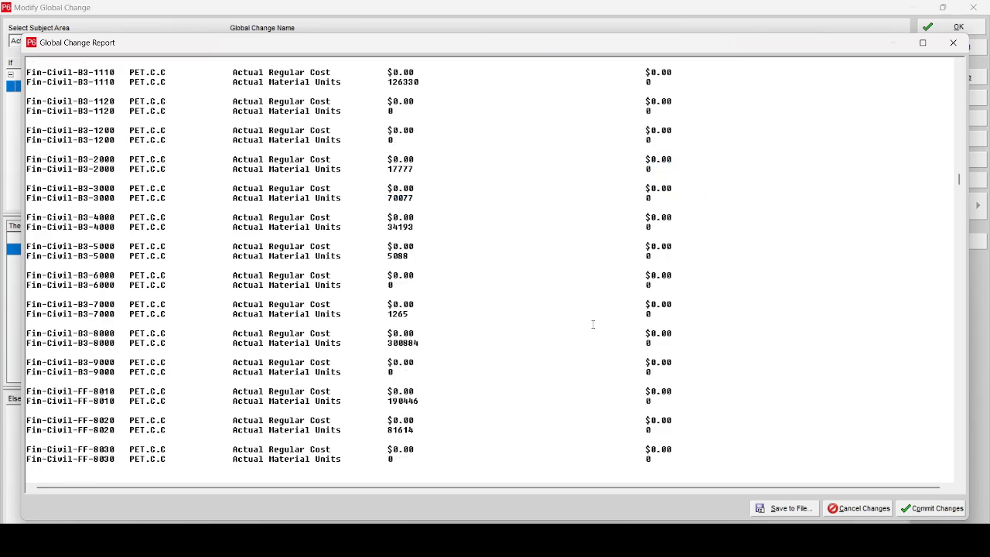
scroll(615, 318, up, 20)
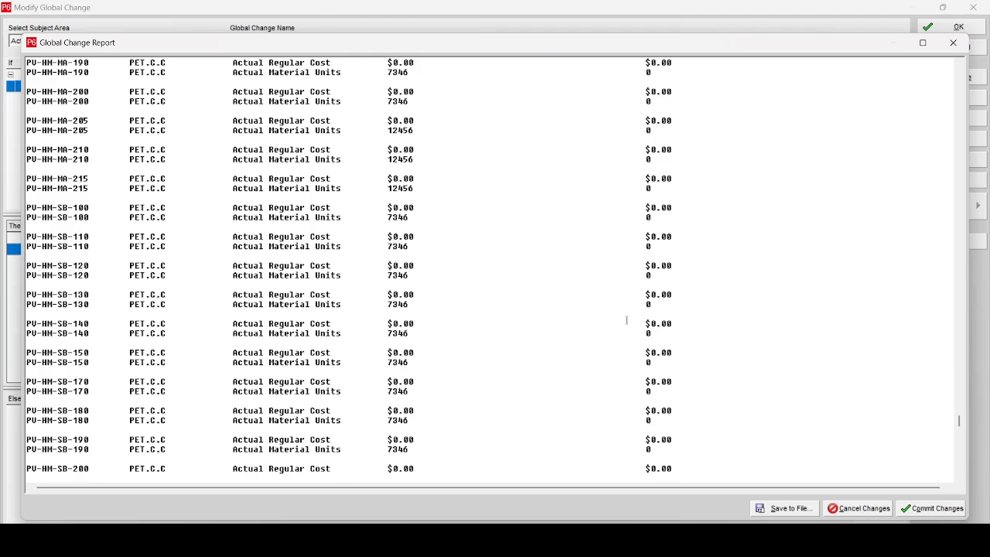
scroll(668, 201, down, 20)
scroll(372, 275, up, 20)
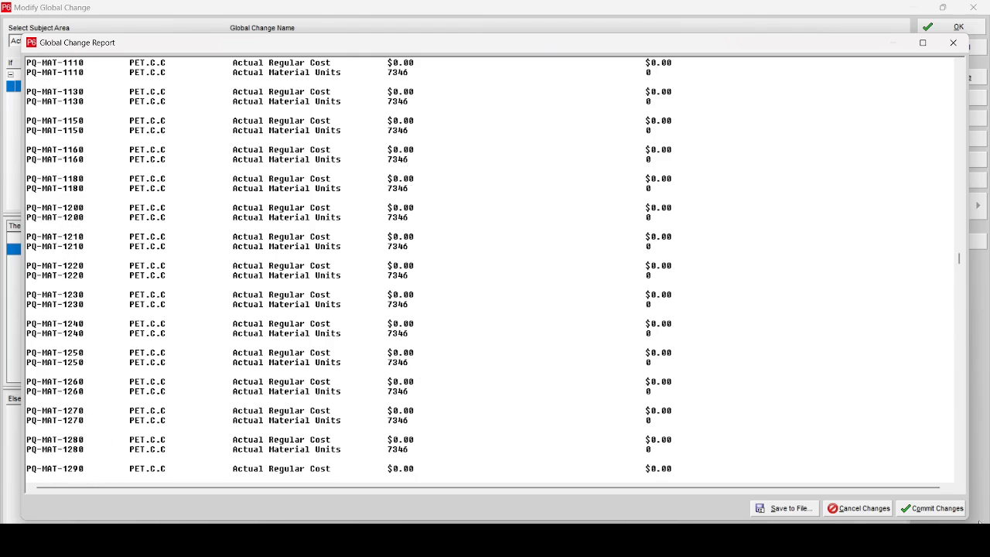
- Commit the material global change without saving a log file, and save its definition
click(939, 512)
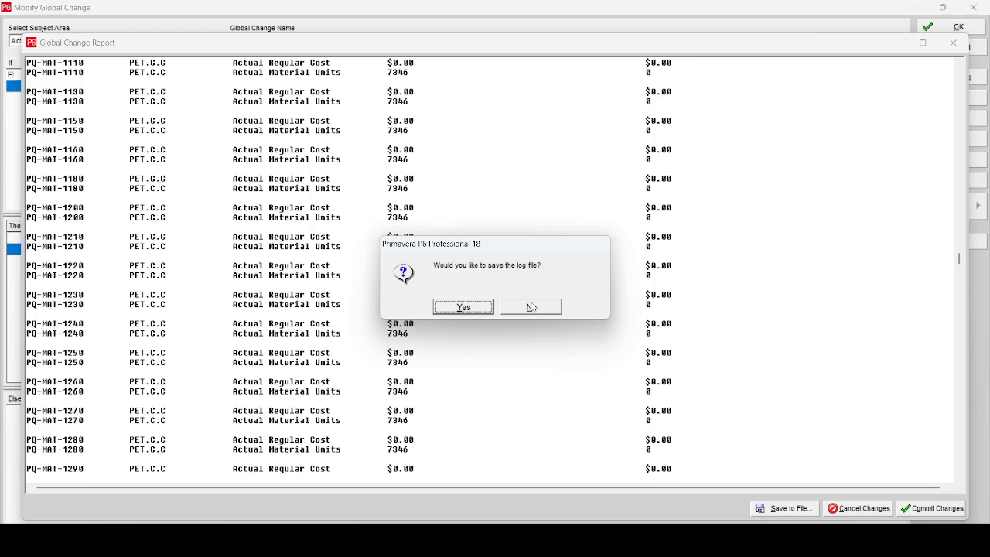
click(532, 307)
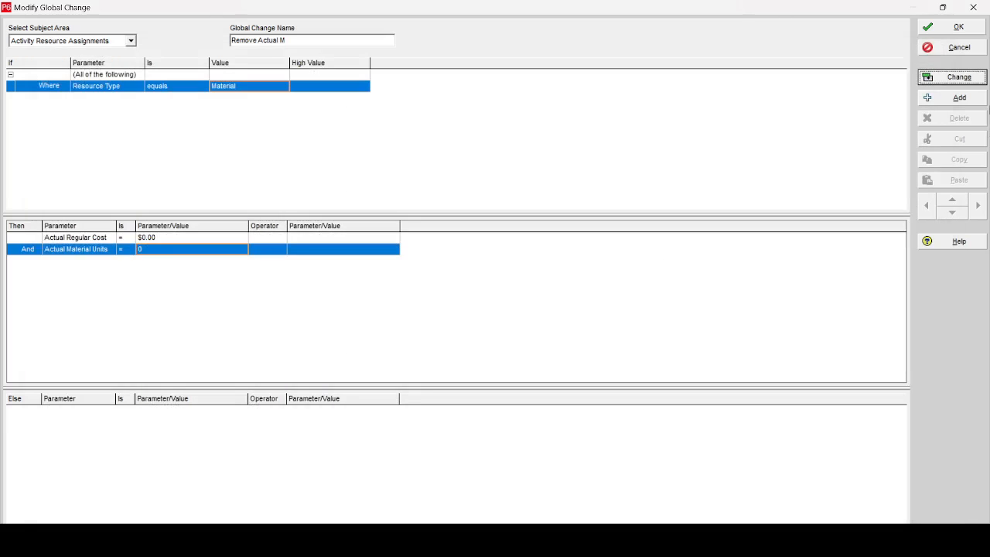
click(958, 29)
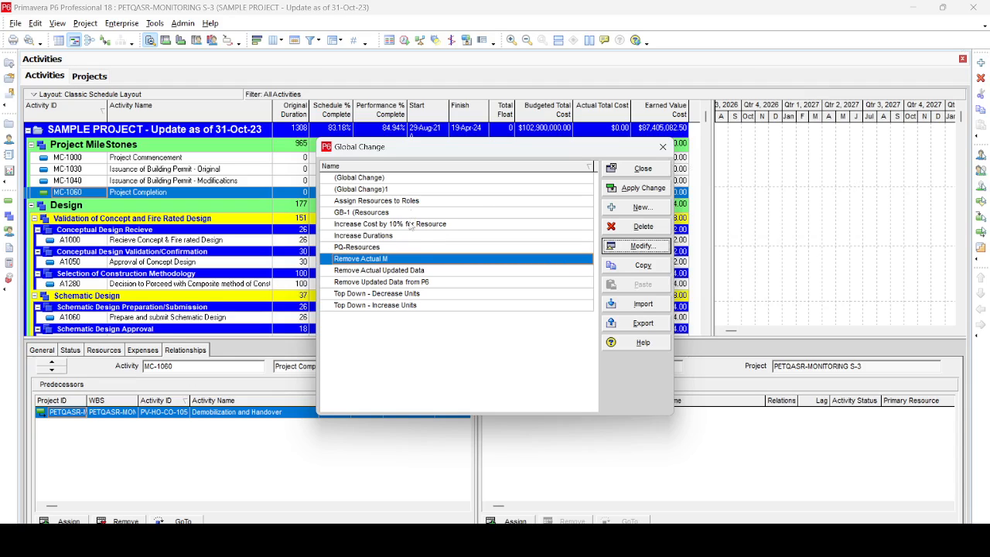
click(648, 247)
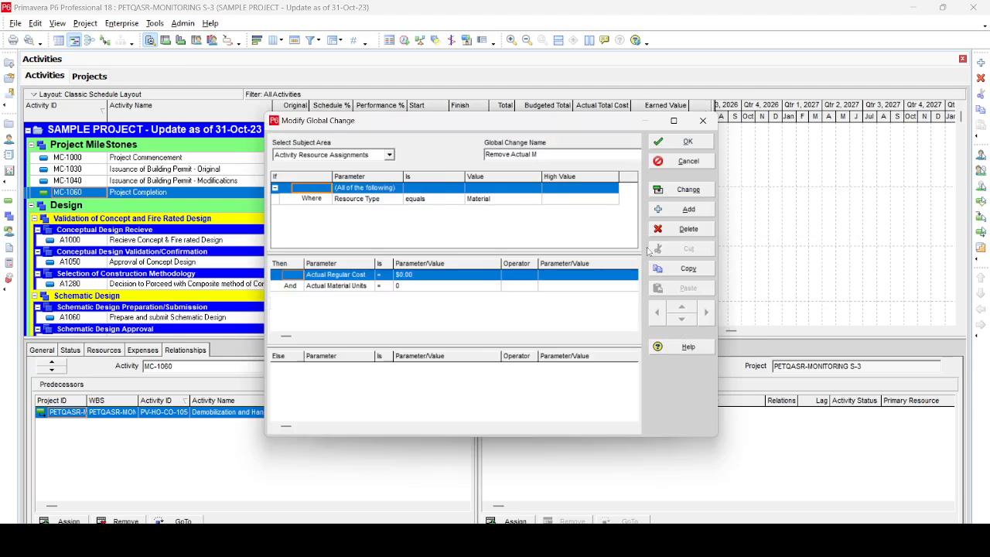
click(389, 151)
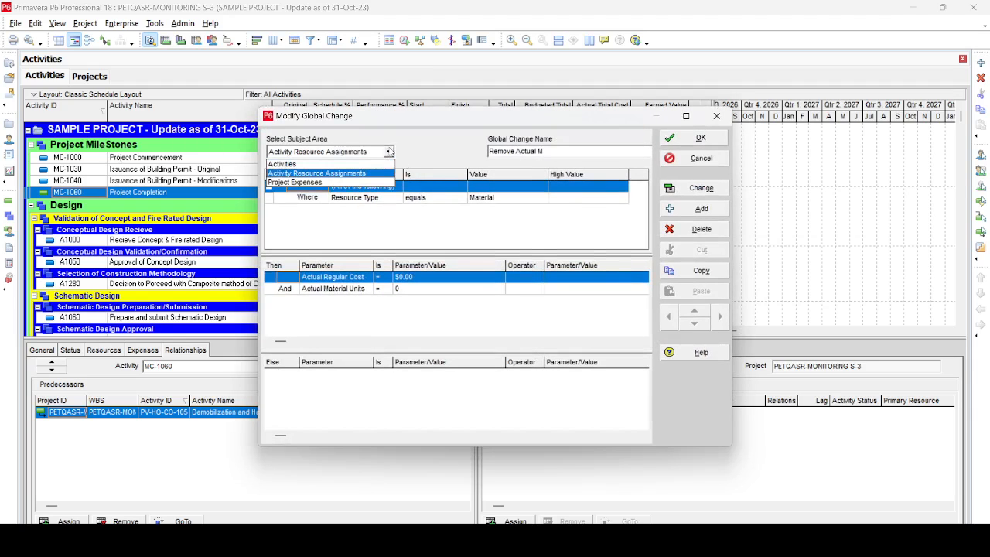
click(359, 164)
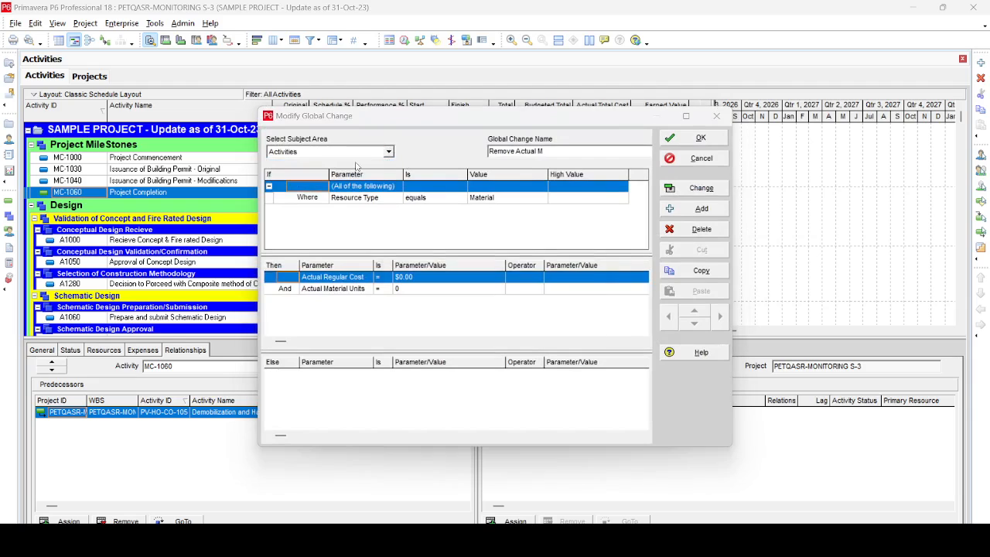
click(478, 311)
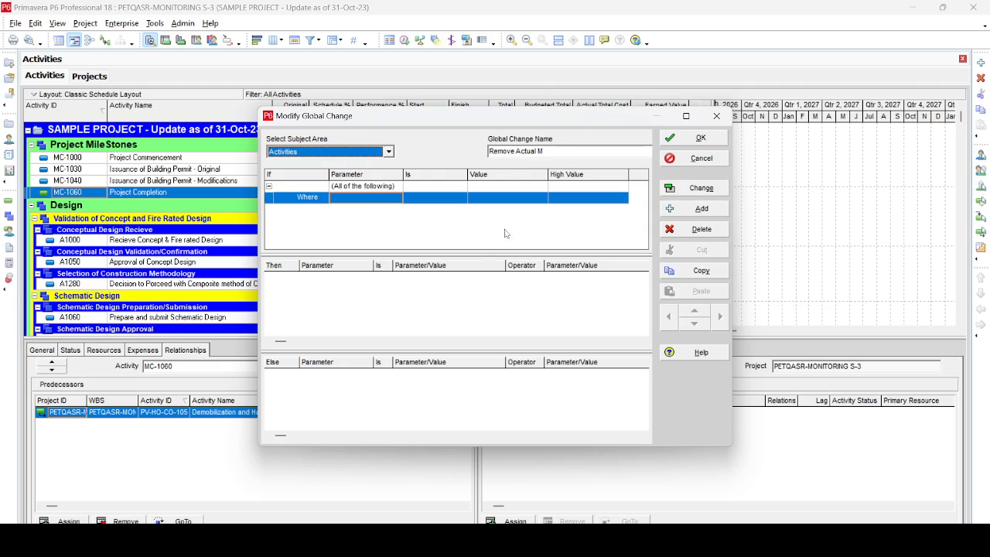
click(455, 325)
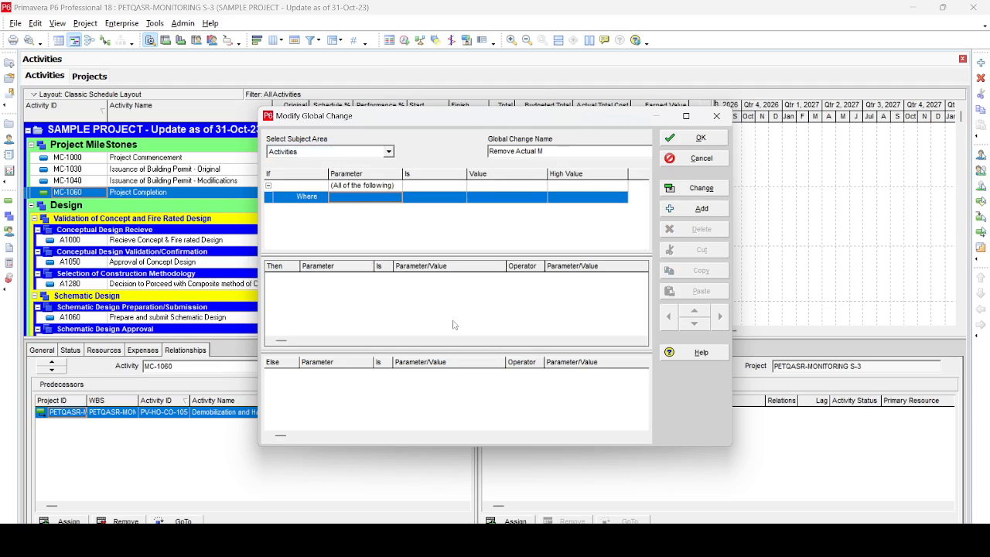
click(712, 210)
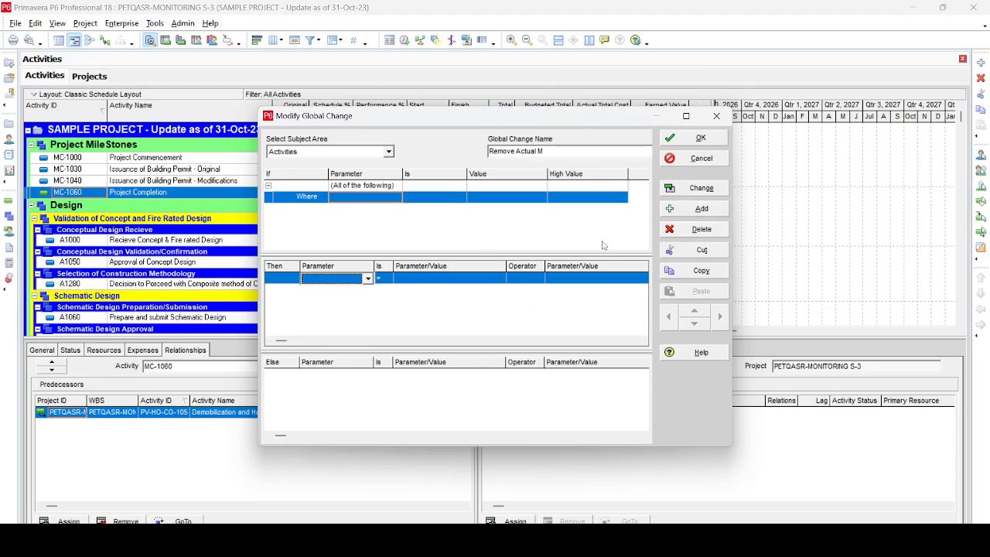
click(686, 116)
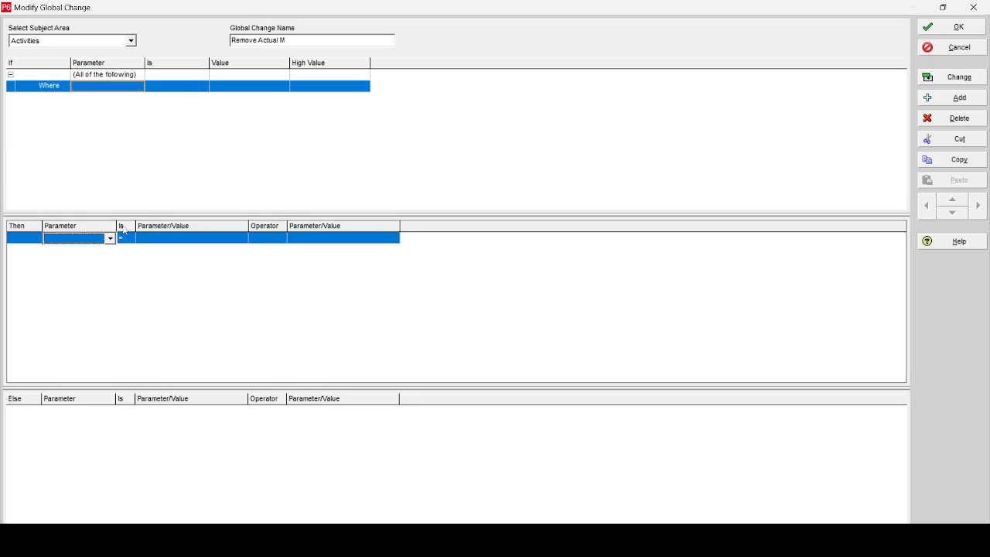
drag(117, 225, 262, 225)
click(162, 238)
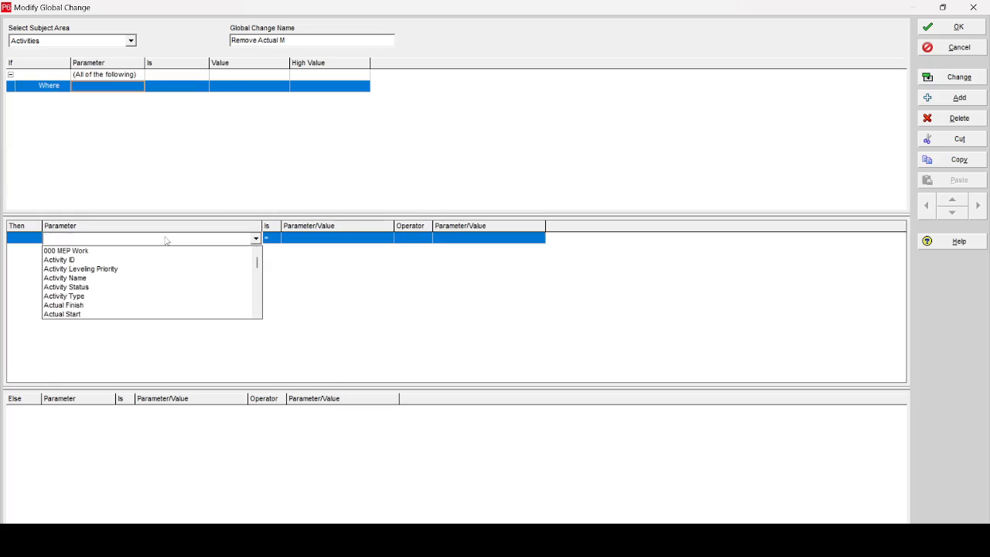
key(e)
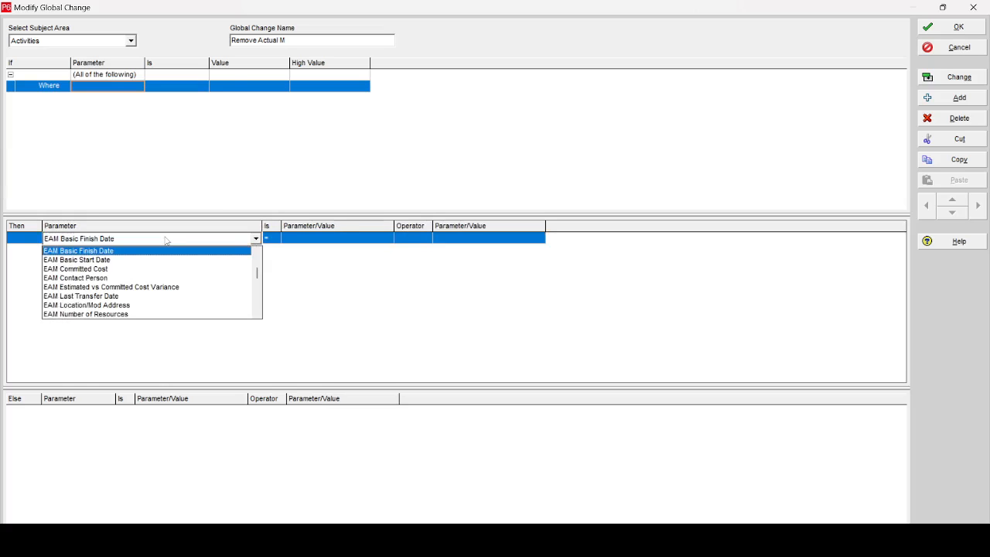
click(257, 314)
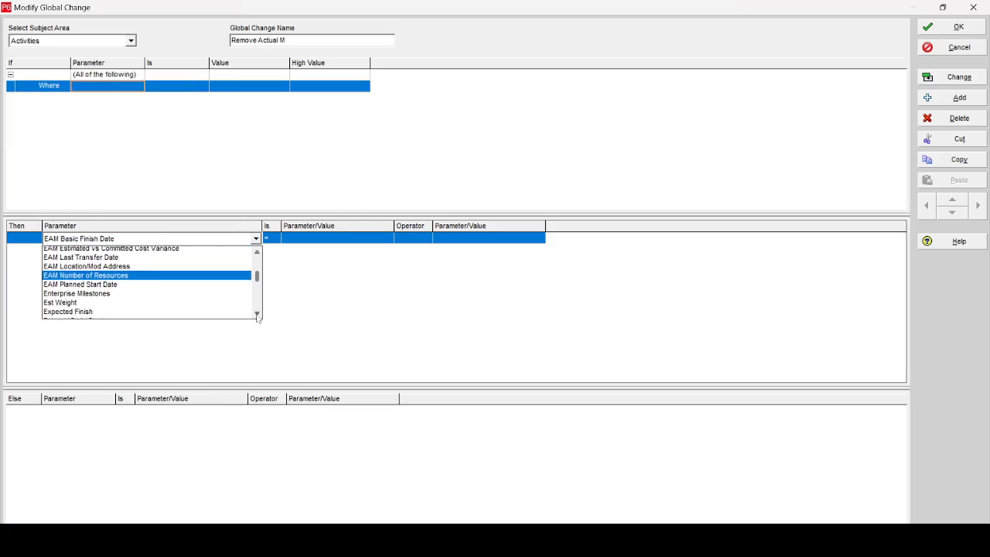
click(257, 314)
click(257, 315)
click(256, 315)
click(256, 314)
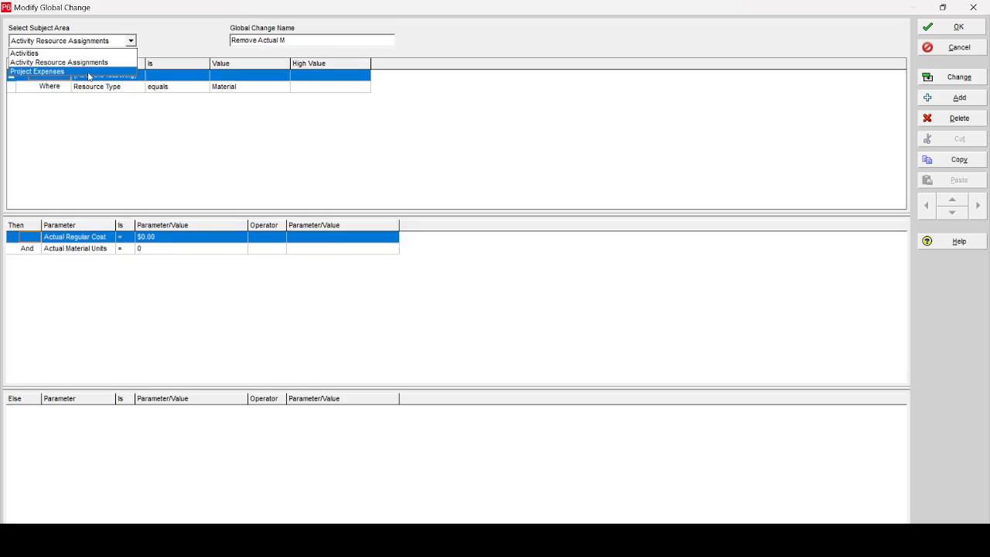
- Switch the subject area of the Remove Actual M global change to Project Expenses, accepting that the form is cleared
click(88, 72)
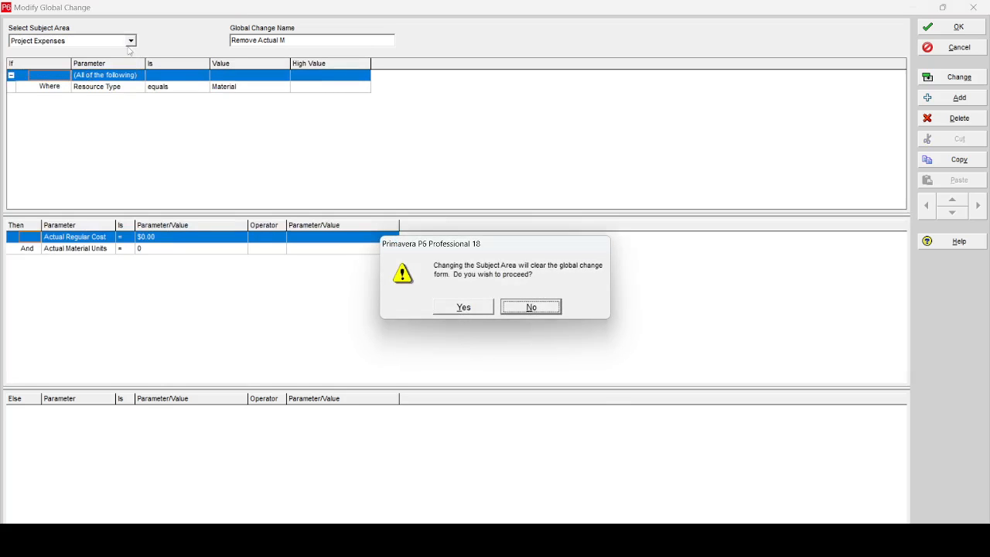
key(Escape)
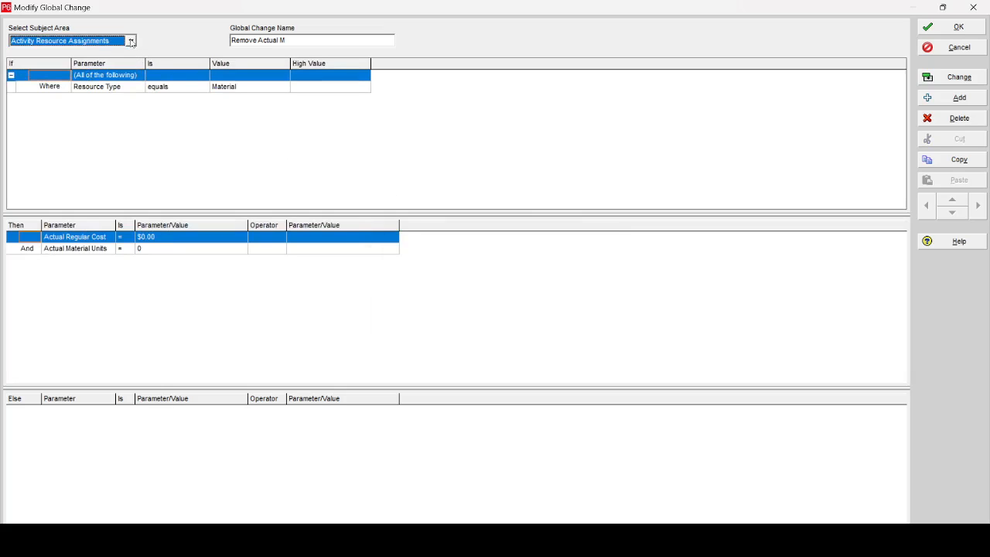
click(131, 42)
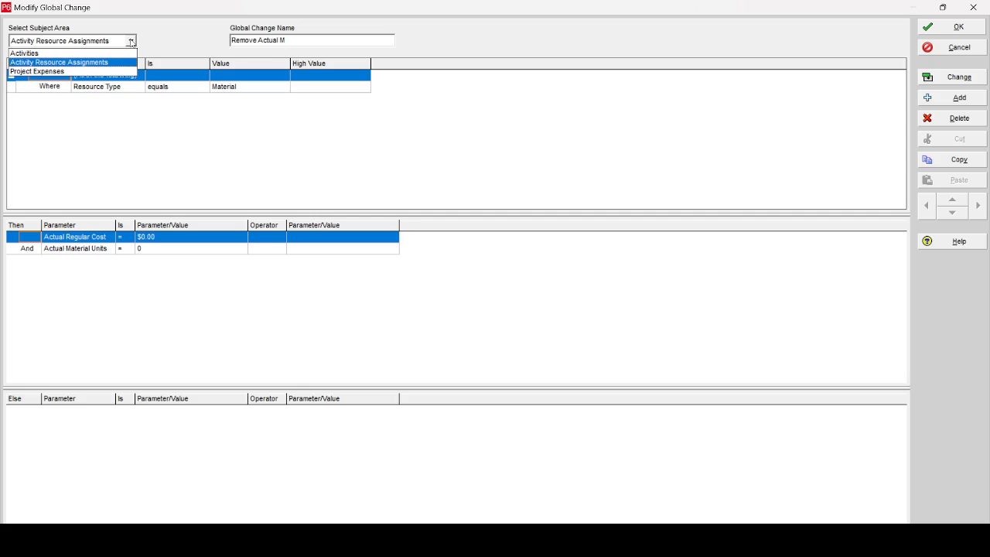
click(73, 71)
click(462, 309)
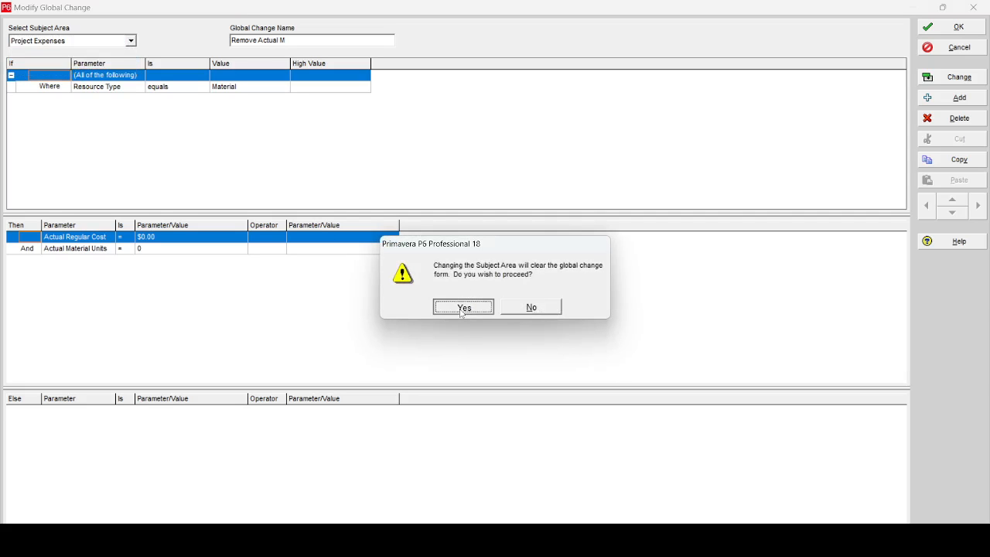
click(463, 309)
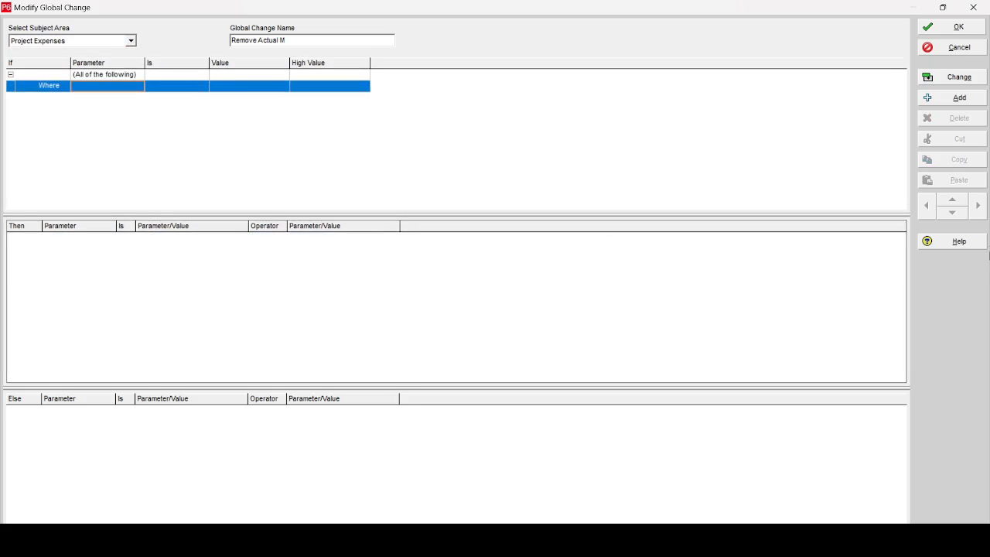
- Add a Then statement that sets Expense % Complete to a custom value of 0%
click(952, 98)
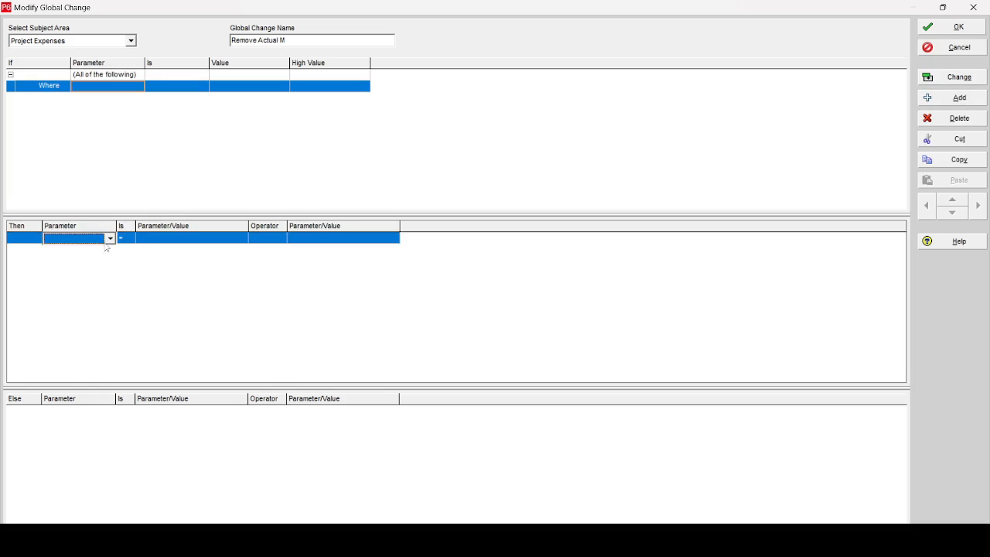
drag(117, 226, 382, 226)
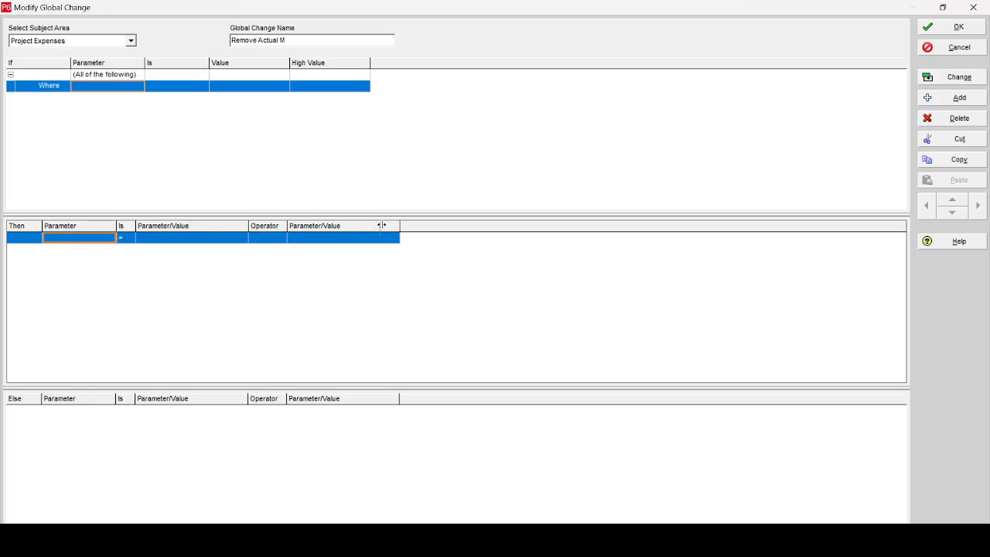
click(143, 238)
scroll(306, 303, down, 2)
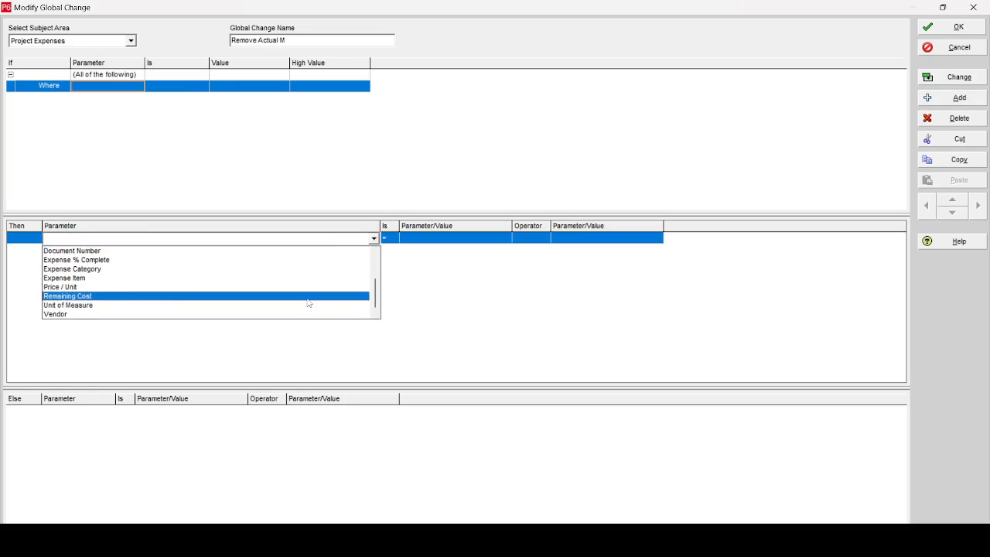
scroll(307, 302, up, 2)
key(Down)
key(Down)
key(Down)
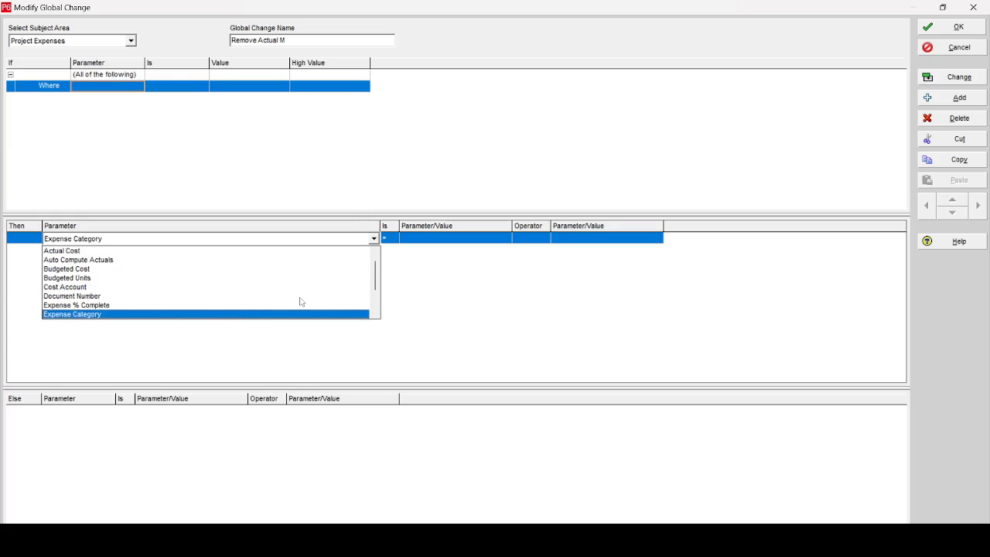
click(172, 304)
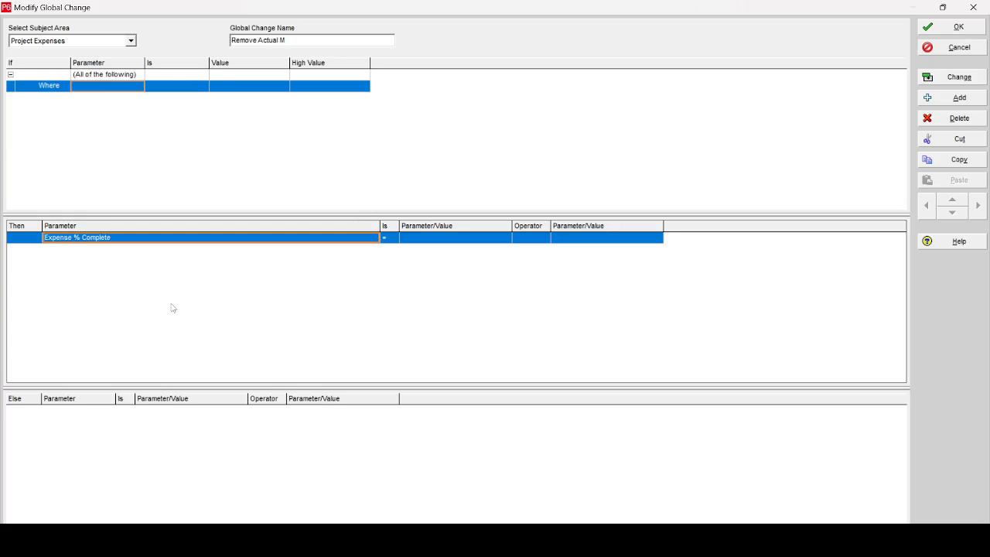
click(437, 239)
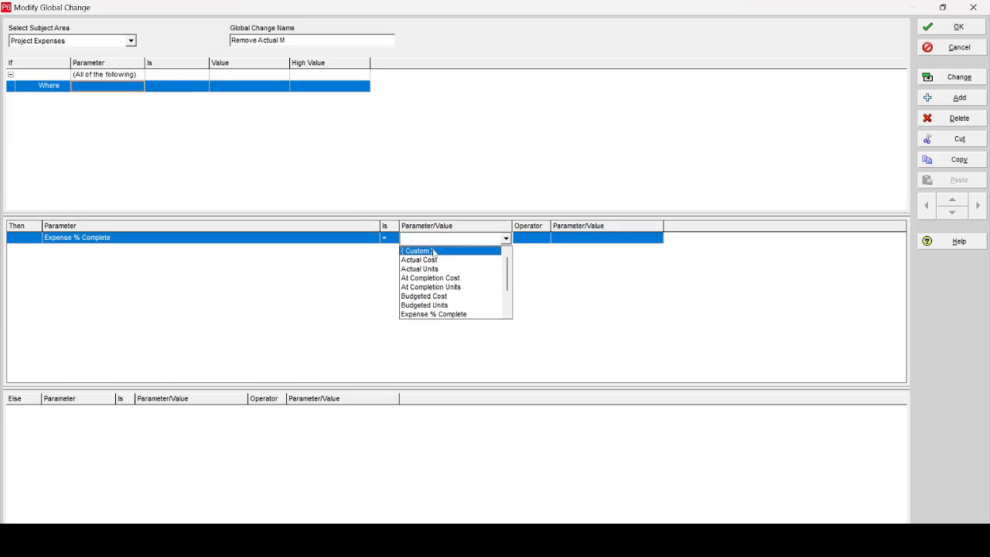
click(435, 249)
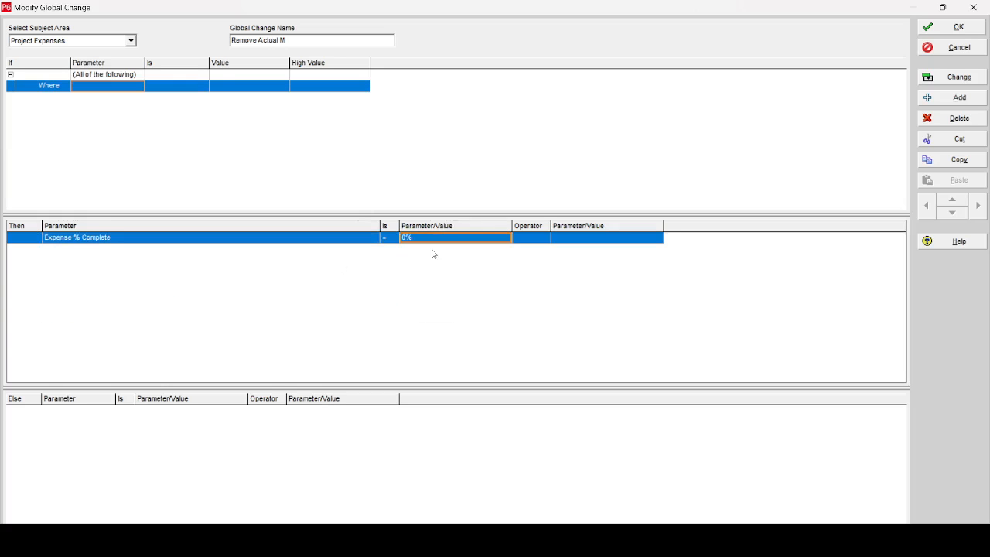
- Run and commit the expense global change without saving a log file, and save its definition
click(957, 85)
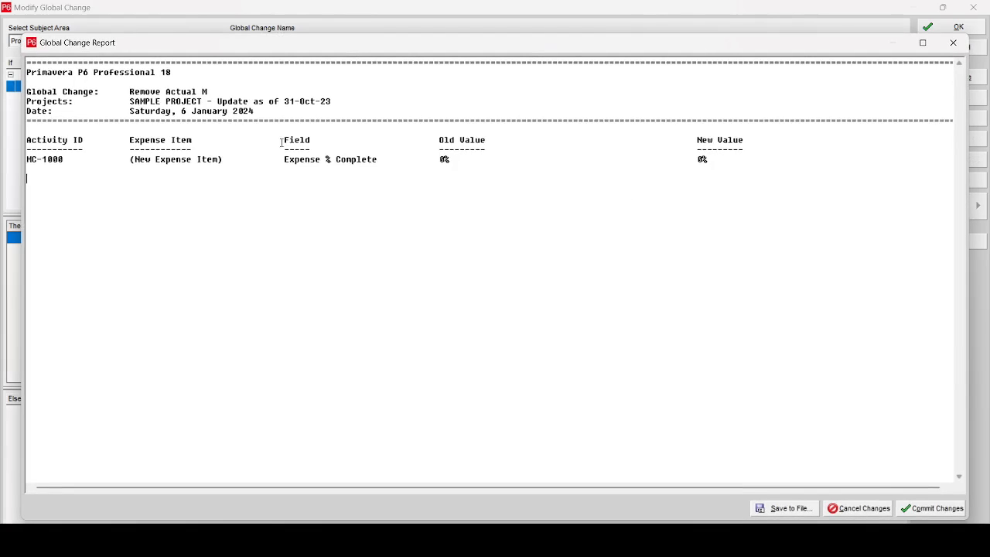
click(945, 510)
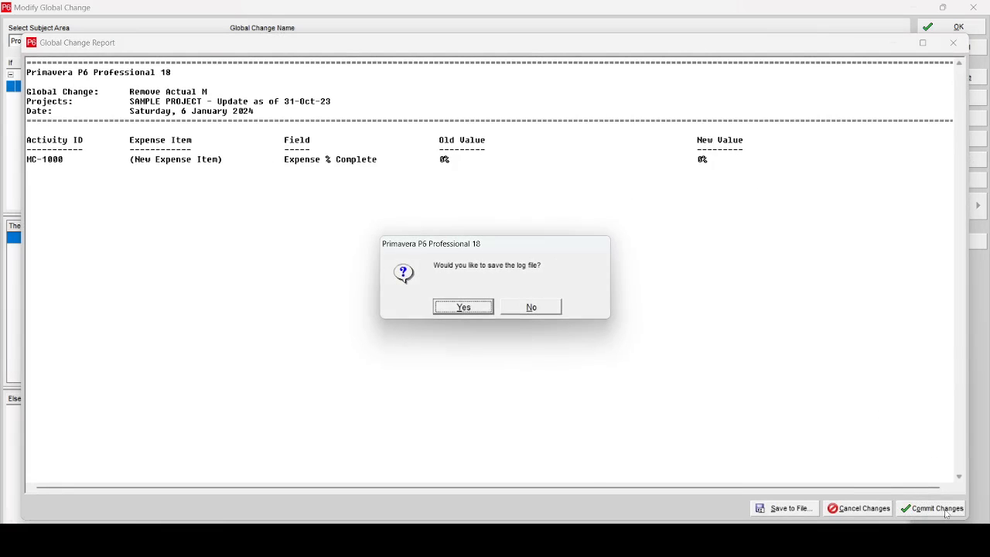
click(550, 308)
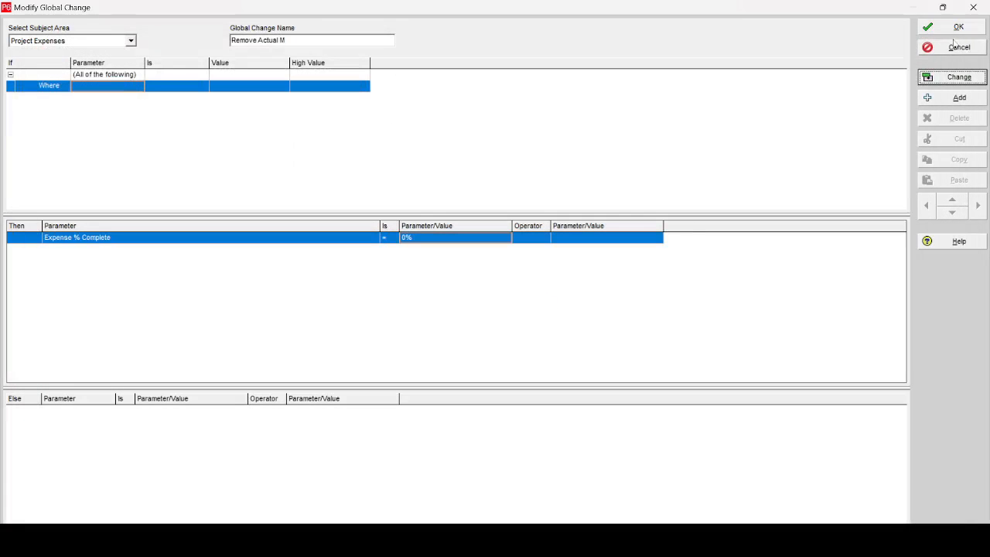
click(959, 28)
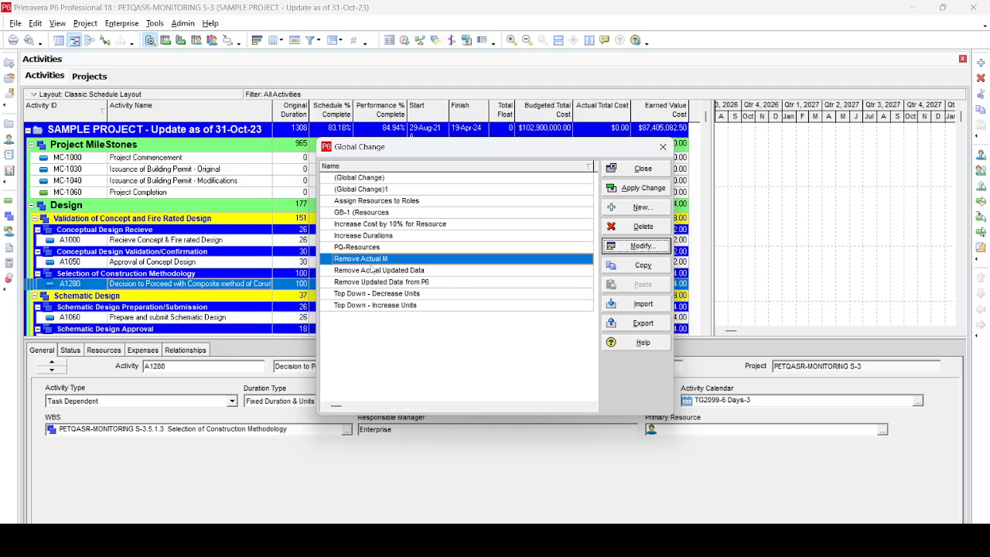
- Reopen the Remove Actual M global change and switch its subject area to Activities, accepting that the form is cleared
click(651, 248)
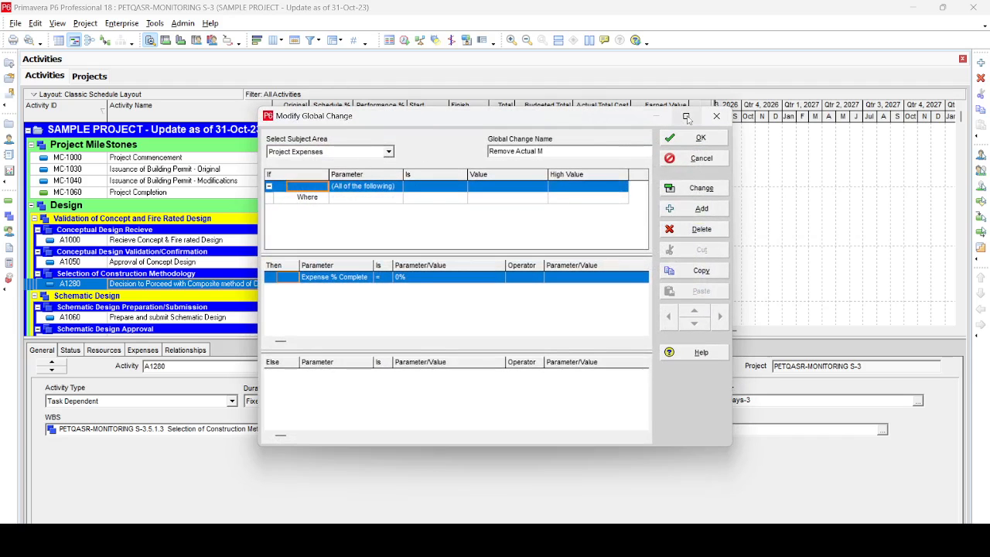
click(680, 118)
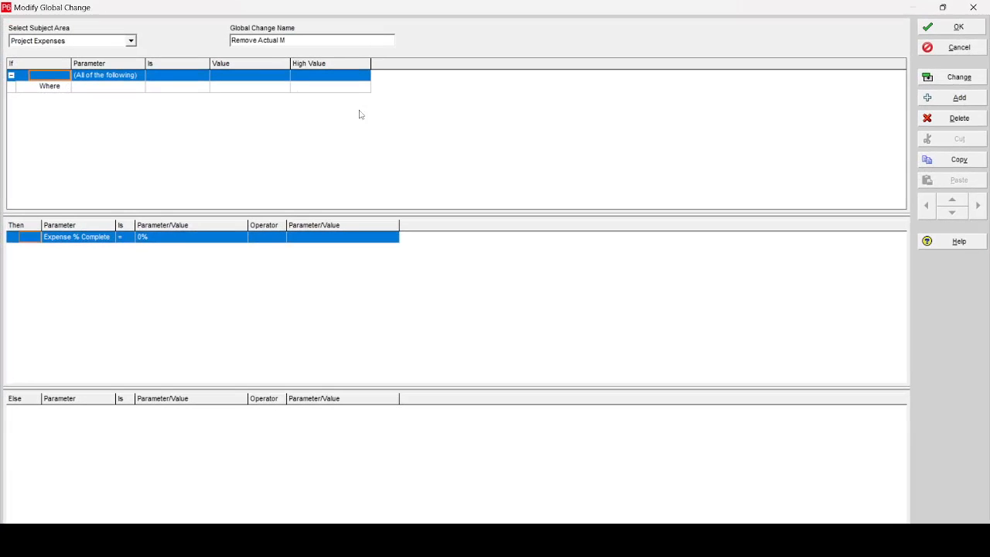
click(101, 45)
click(87, 53)
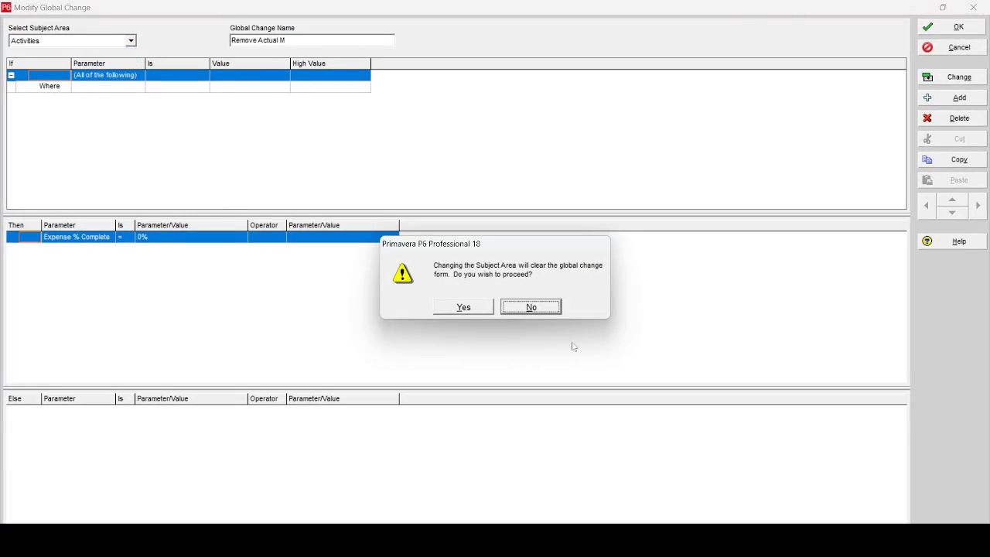
click(464, 308)
- Set the If condition of the global change to Activity Status is not equal to Not Started
click(132, 87)
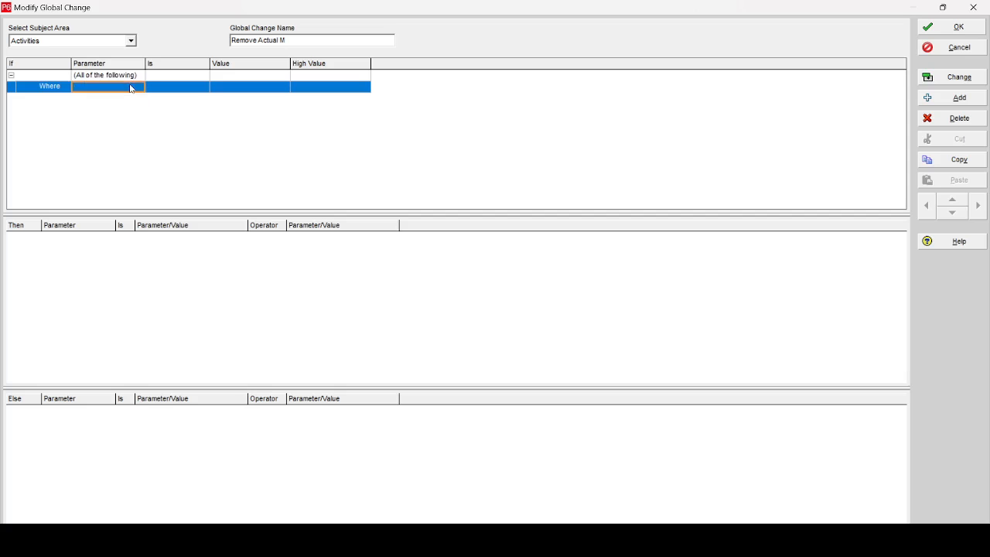
click(131, 87)
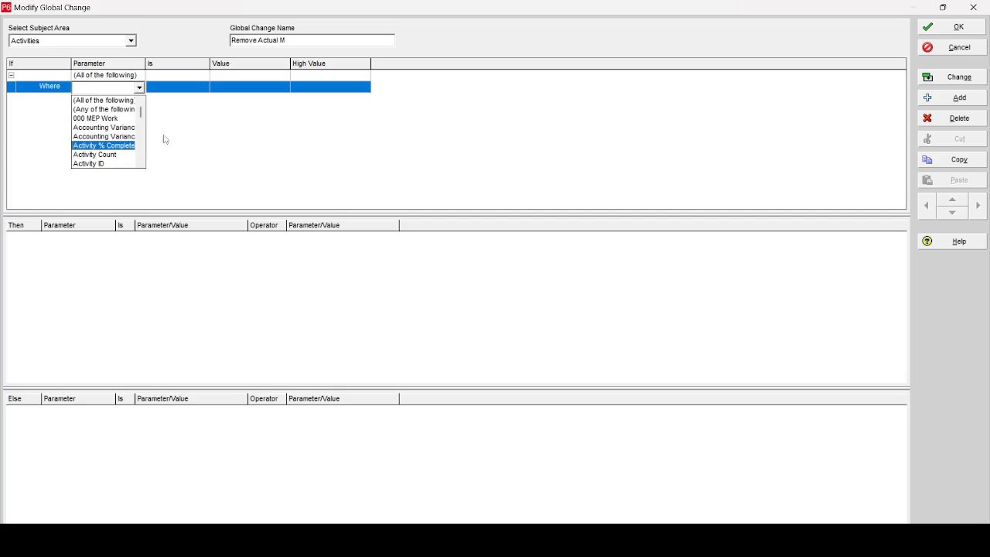
key(s)
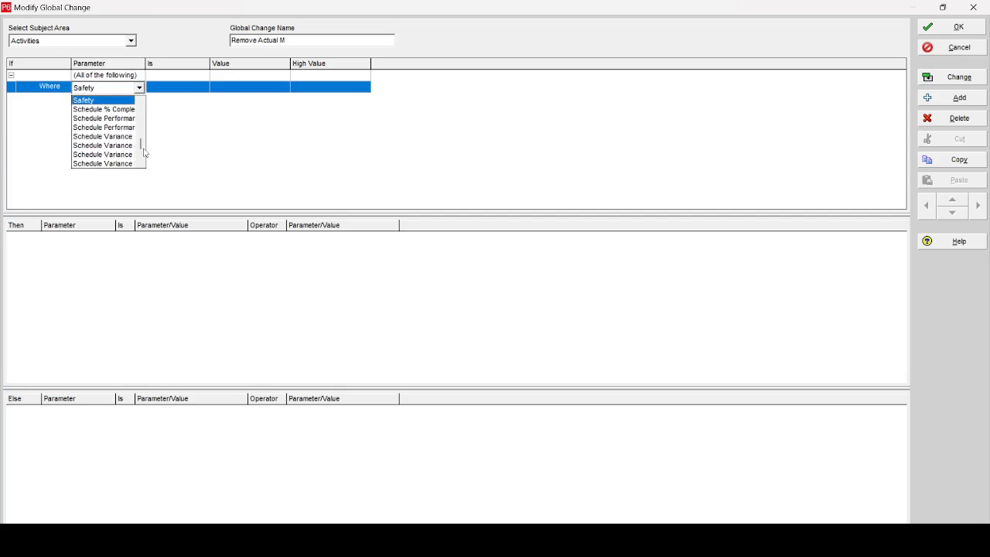
key(a)
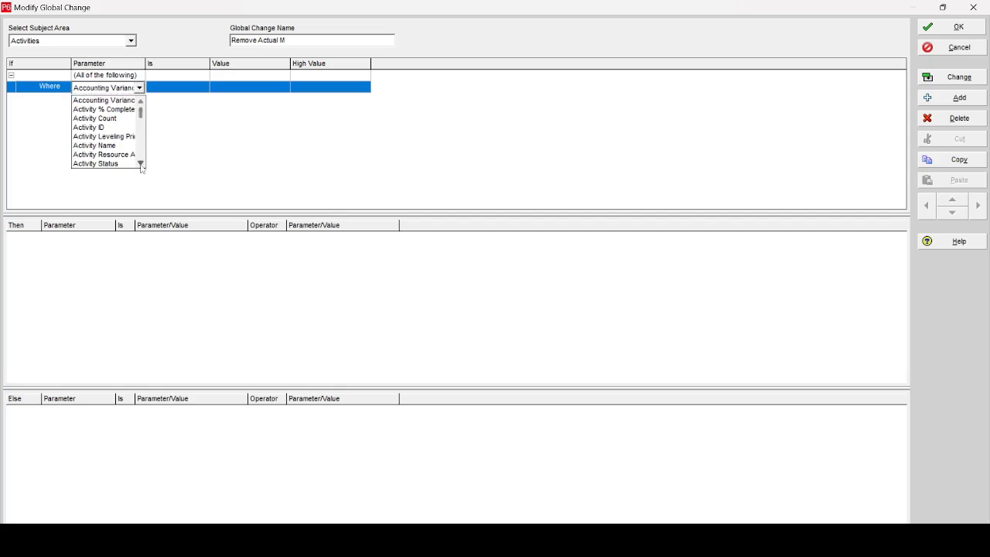
click(122, 164)
click(258, 92)
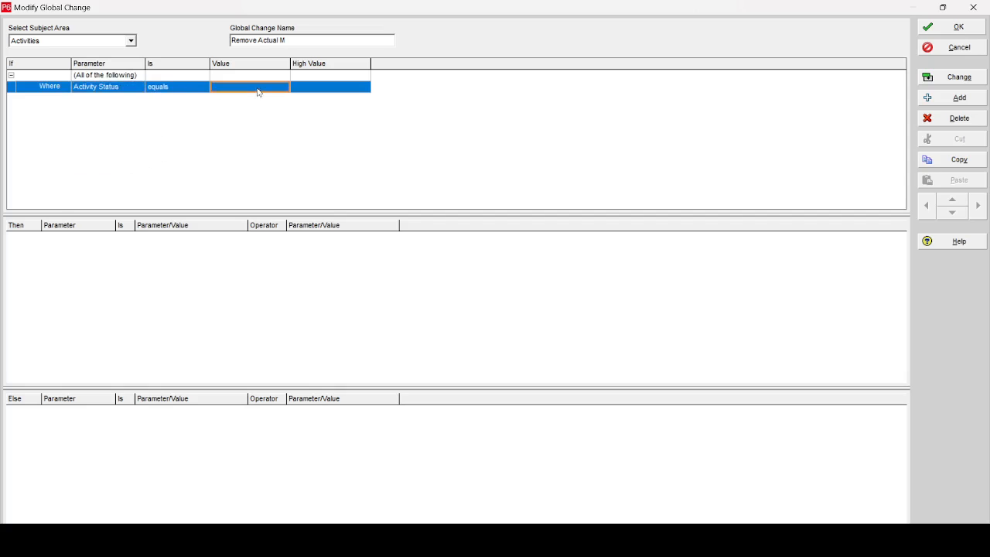
click(258, 92)
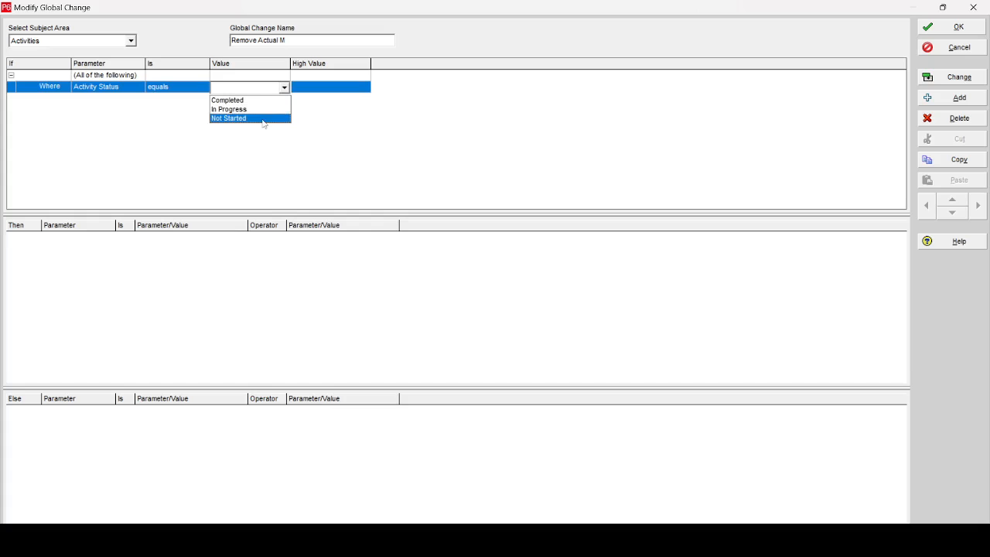
click(263, 120)
click(190, 91)
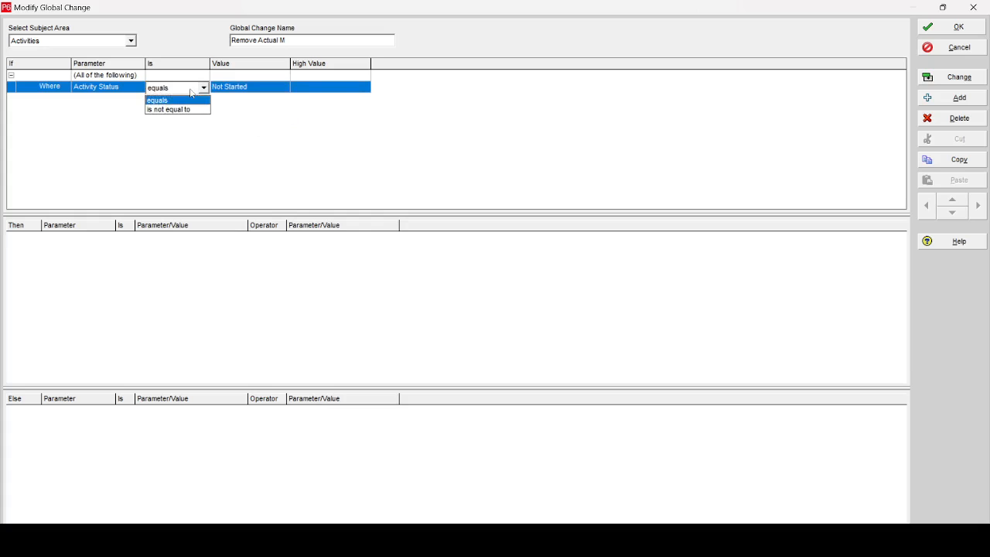
click(192, 110)
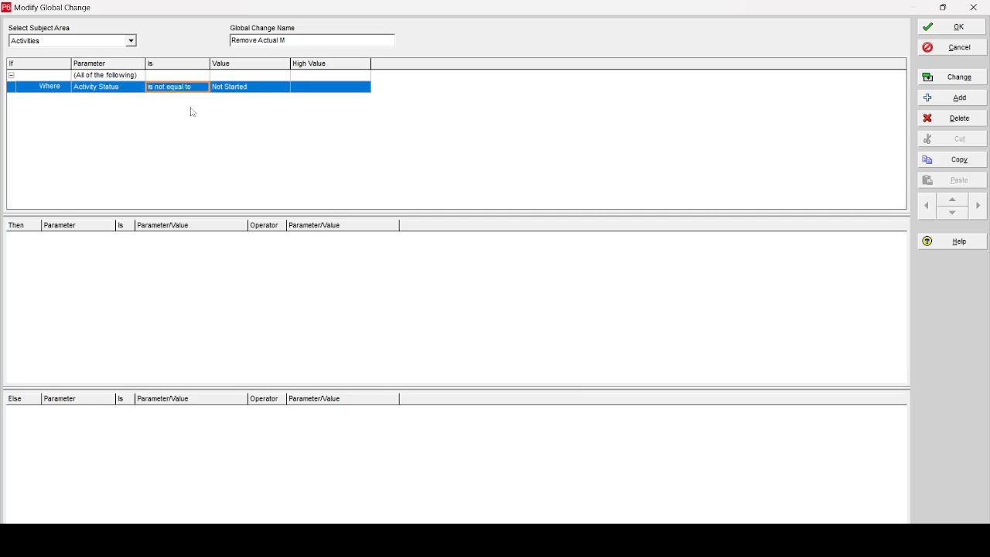
- Add a Then statement that sets Activity Status to Not Started
click(191, 304)
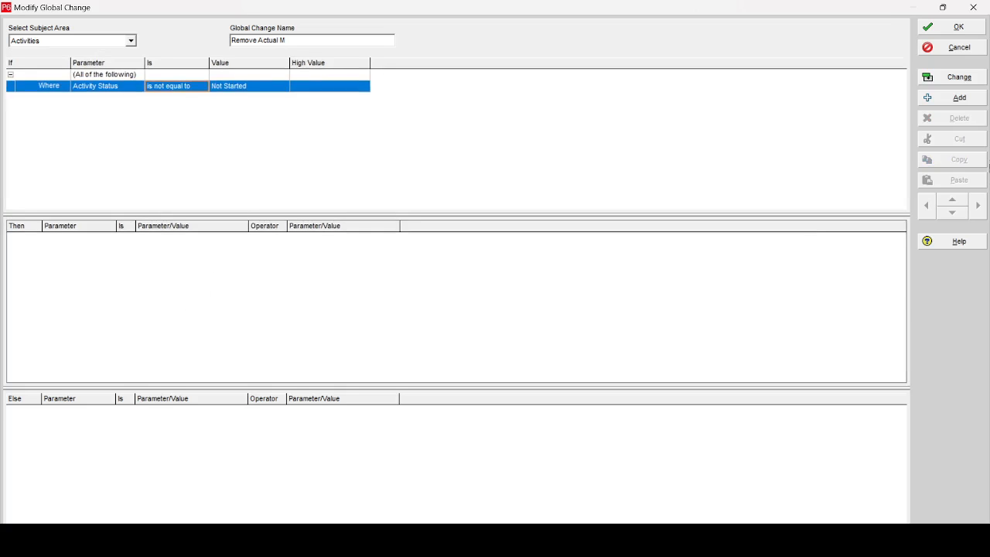
click(963, 97)
click(110, 239)
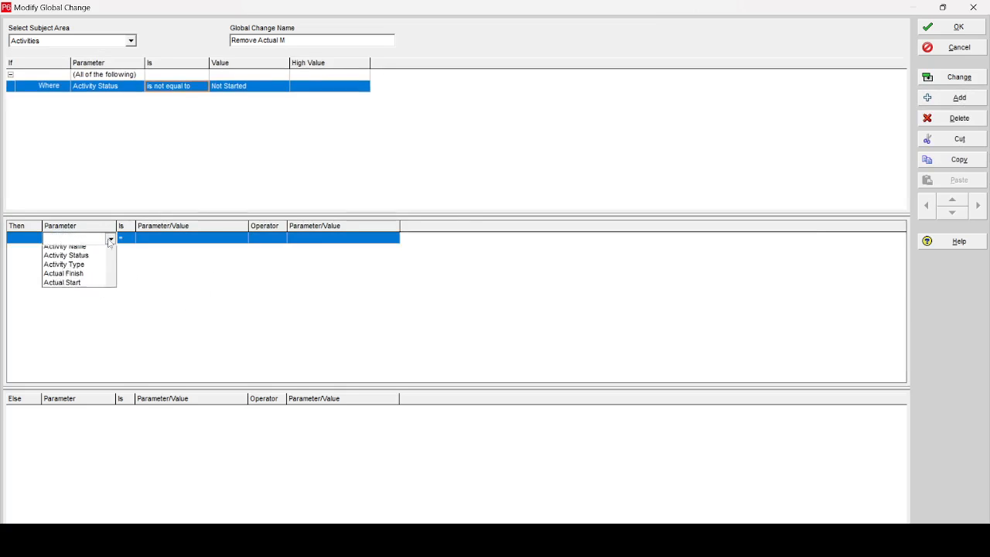
click(110, 315)
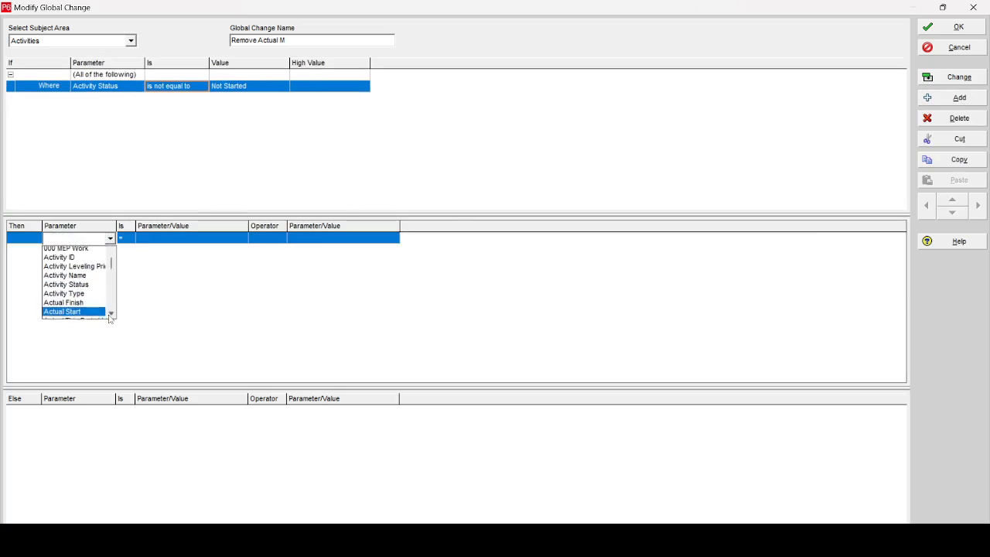
click(111, 315)
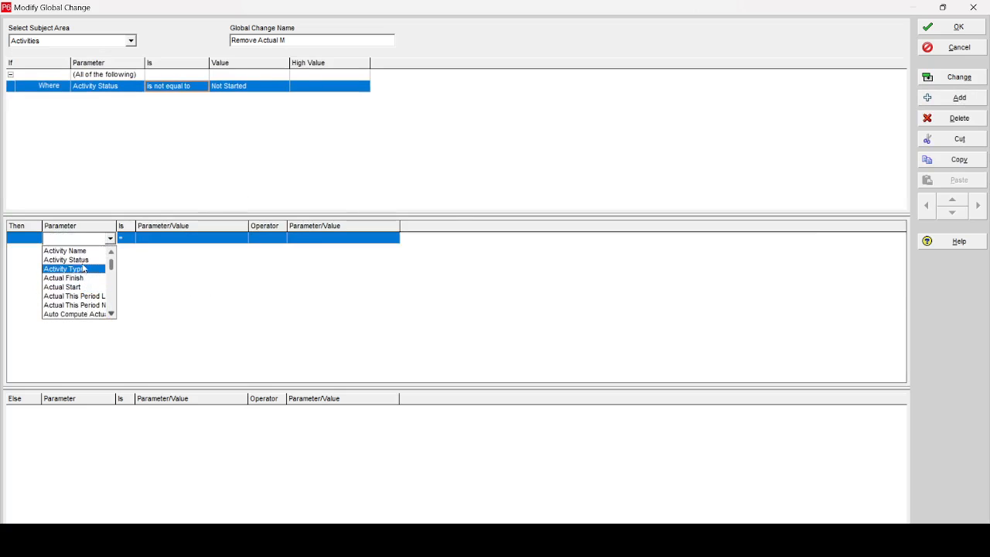
click(82, 262)
click(195, 238)
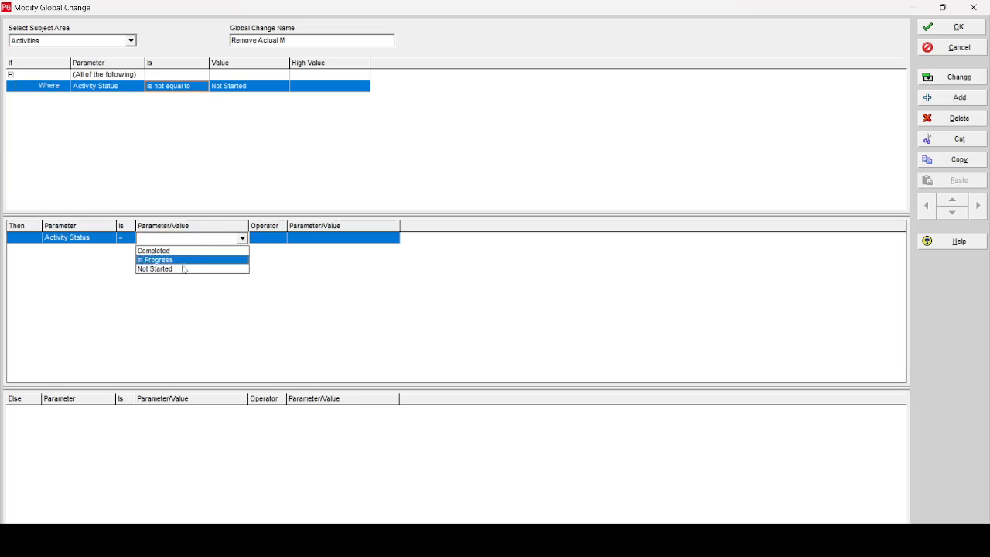
click(180, 267)
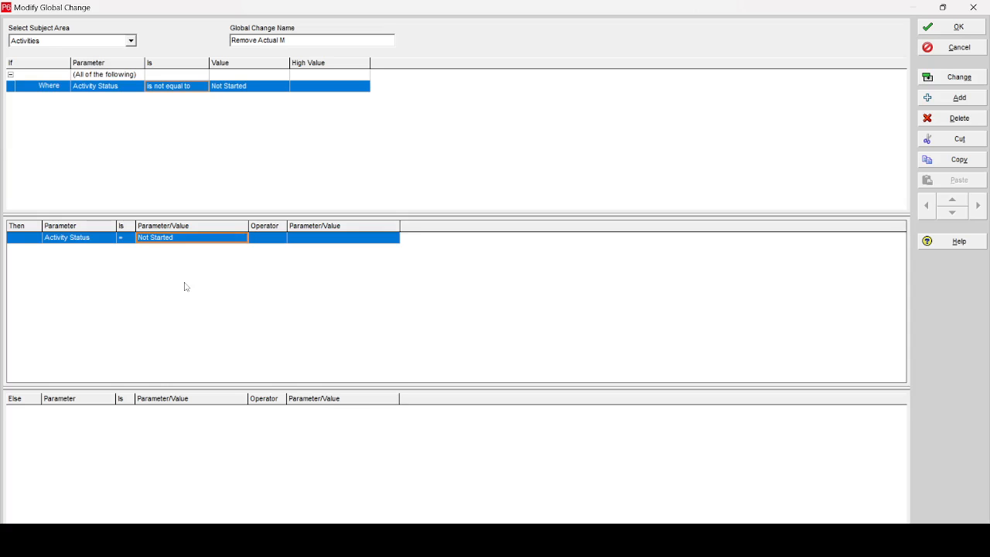
- Run the activity global change and review the old and new Activity Status values throughout its report
click(963, 78)
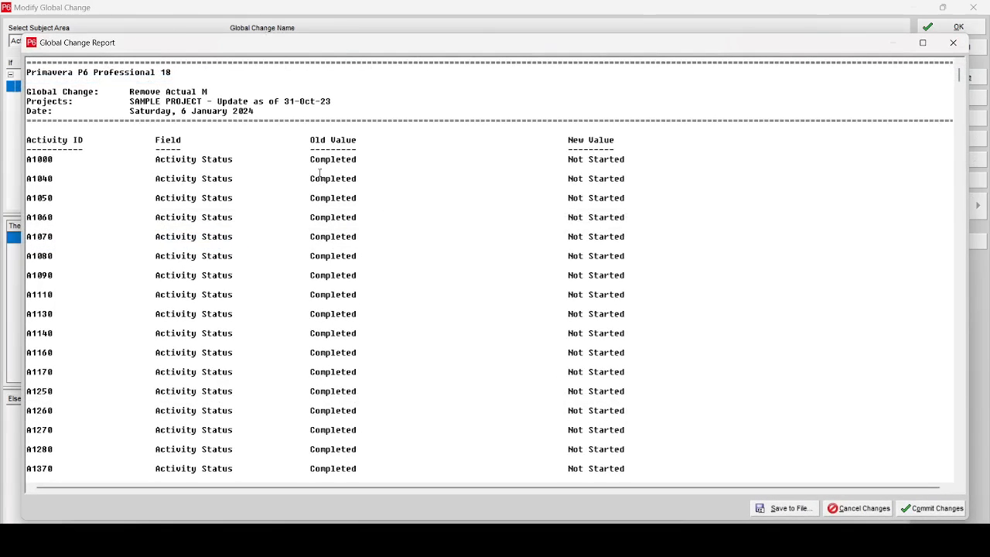
click(923, 43)
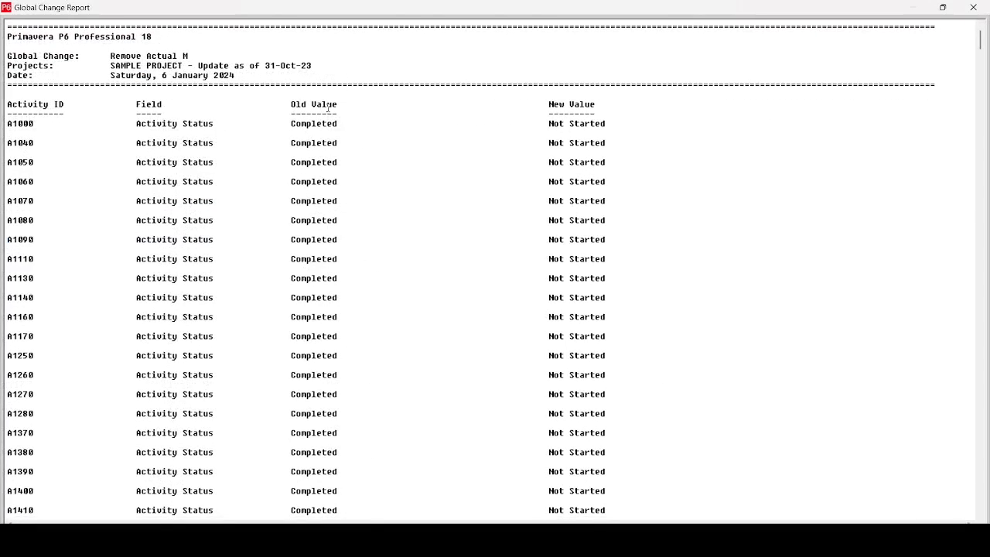
drag(549, 181, 623, 182)
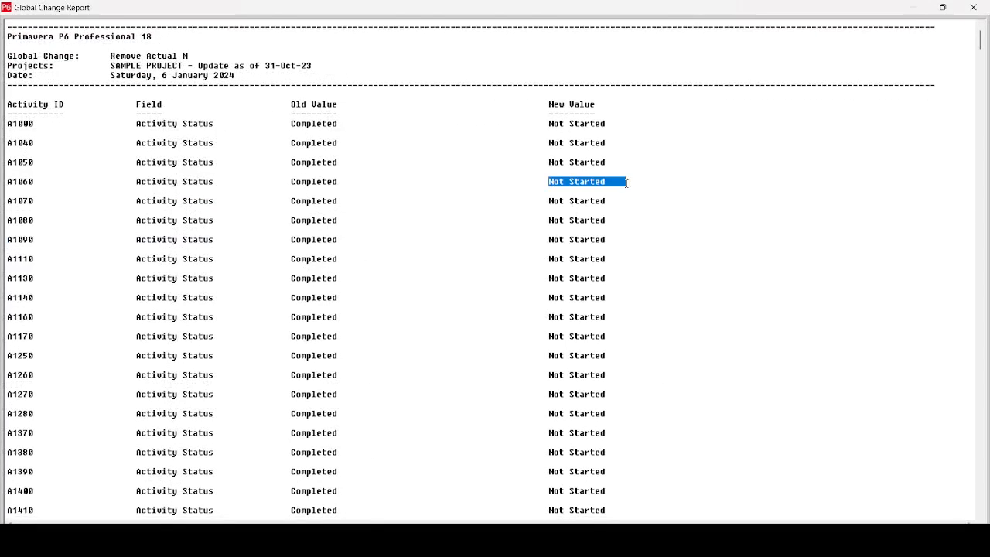
scroll(366, 347, down, 20)
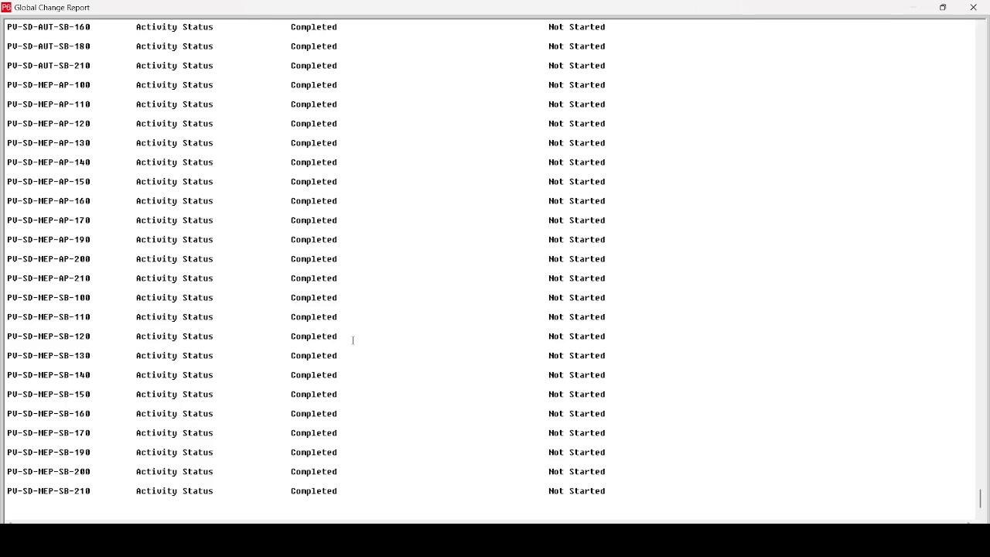
scroll(359, 337, up, 15)
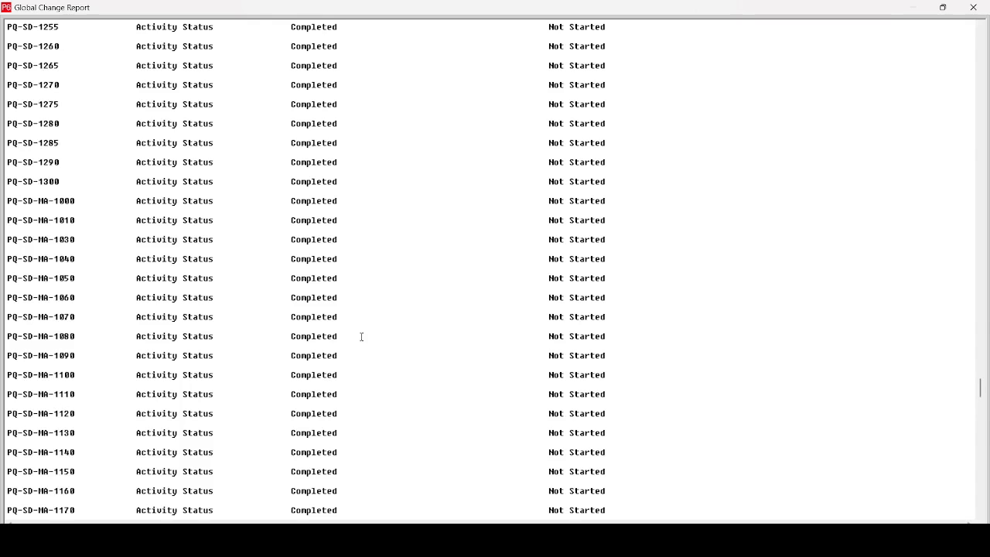
scroll(361, 336, up, 15)
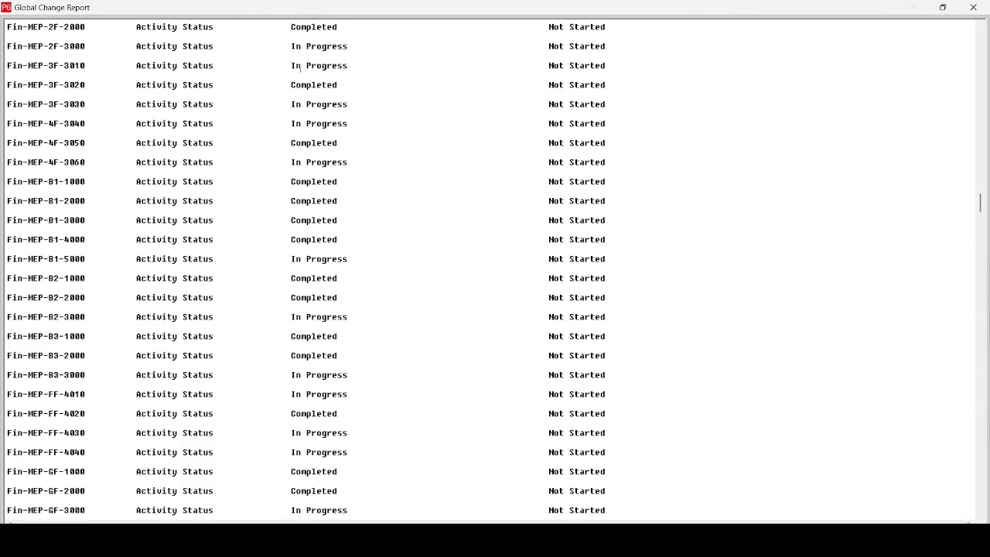
drag(296, 65, 348, 65)
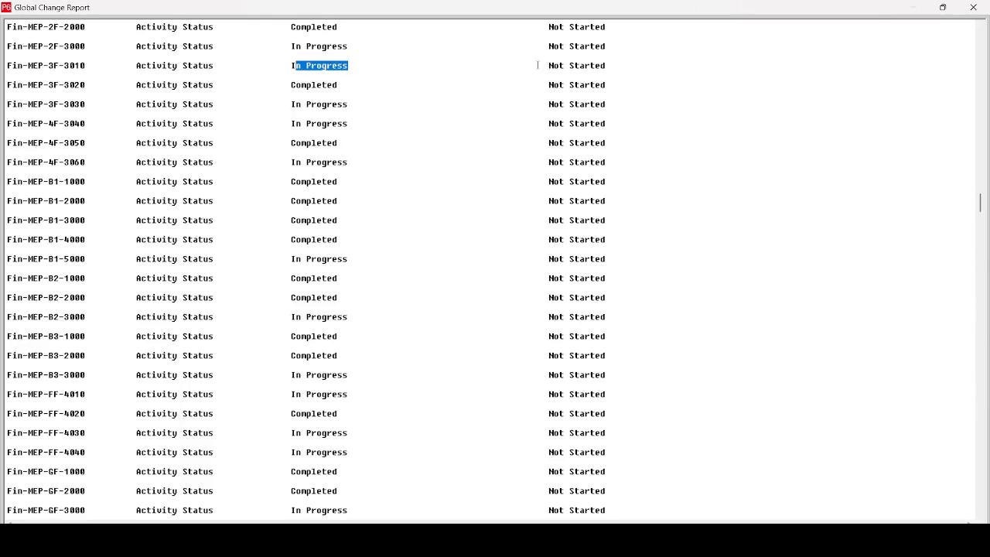
drag(538, 65, 657, 65)
scroll(740, 327, up, 20)
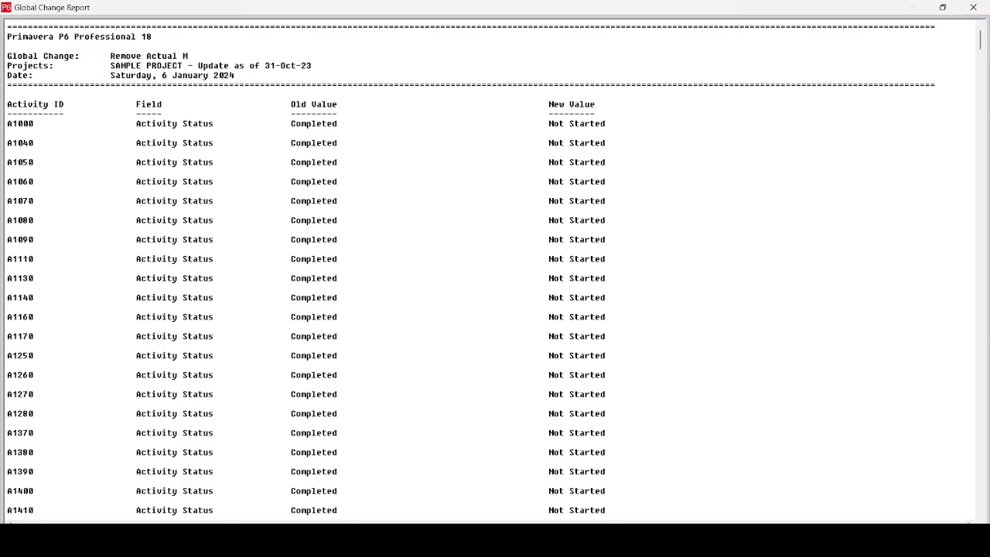
- Commit the activity status changes without saving a log file, then save the Remove Actual M definition and close Global Change
click(973, 7)
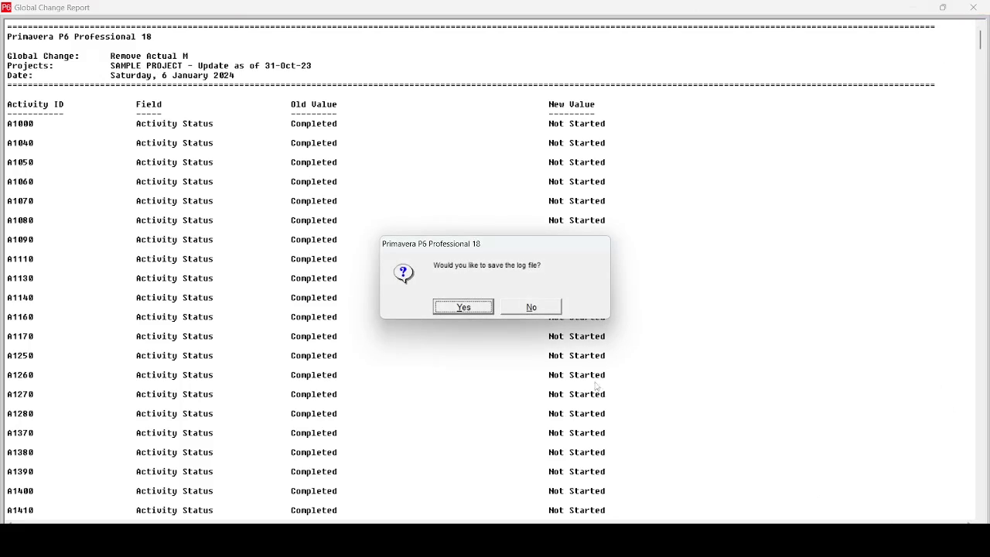
click(530, 308)
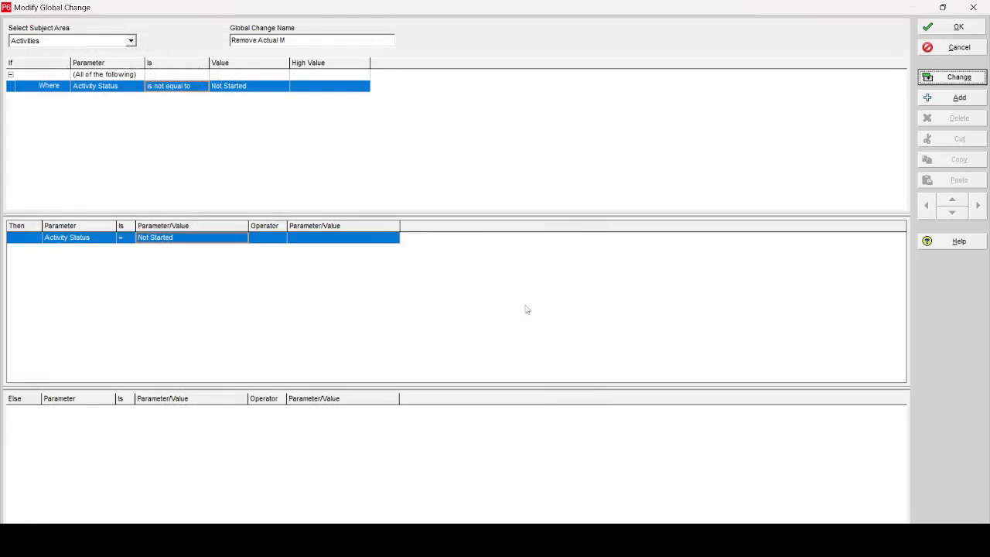
click(954, 28)
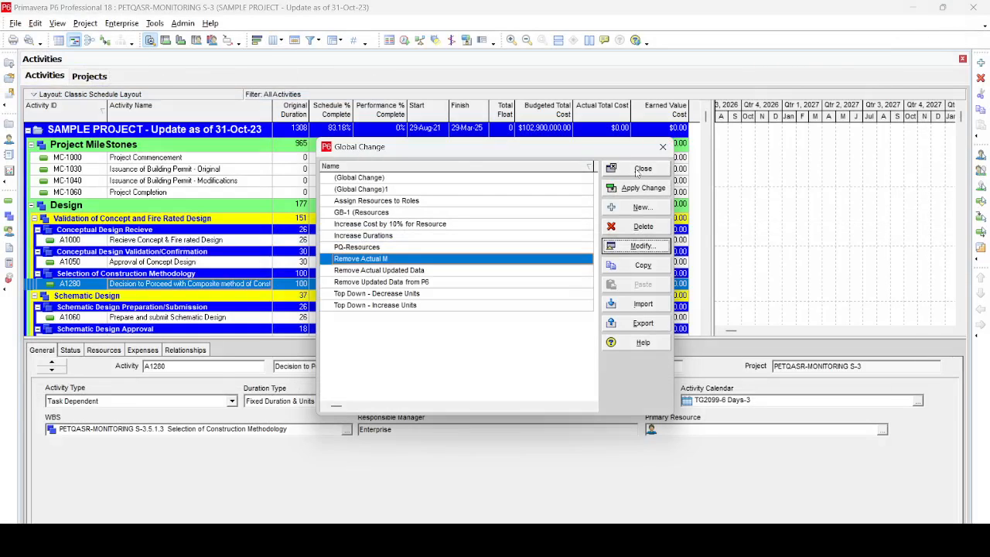
click(637, 172)
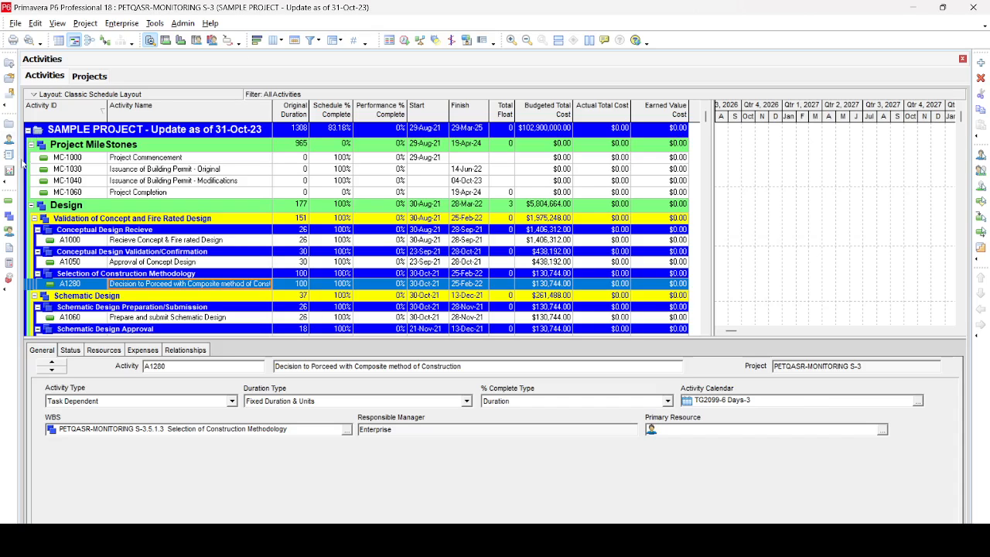
- Check the schedule dates of the SAMPLE PROJECT - Update as of 31-Oct-23 in the project details
click(9, 126)
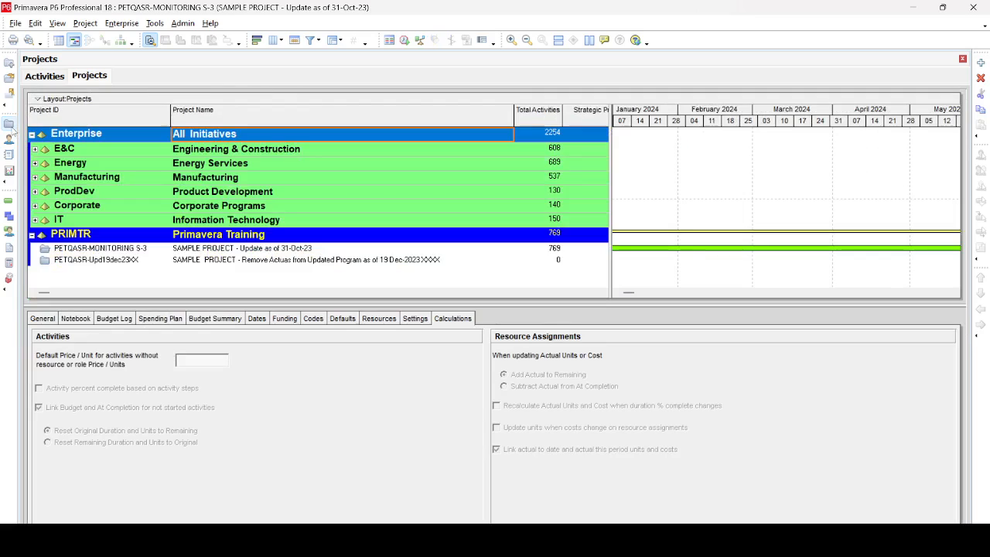
click(46, 320)
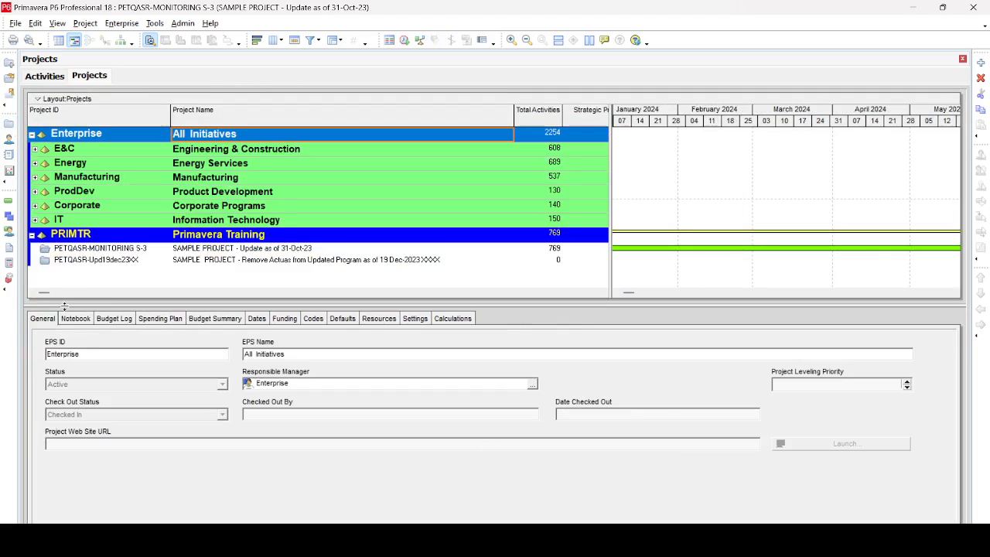
click(266, 317)
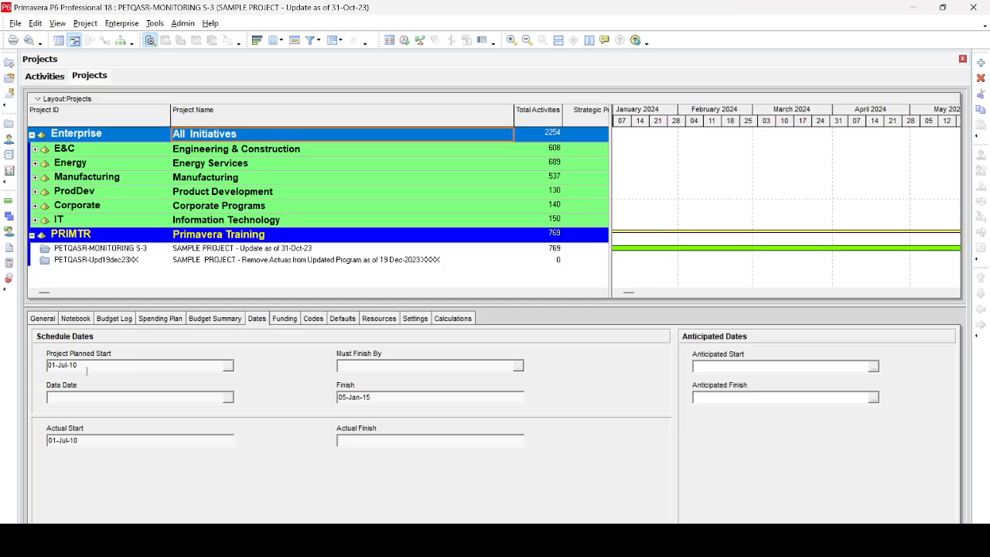
click(246, 251)
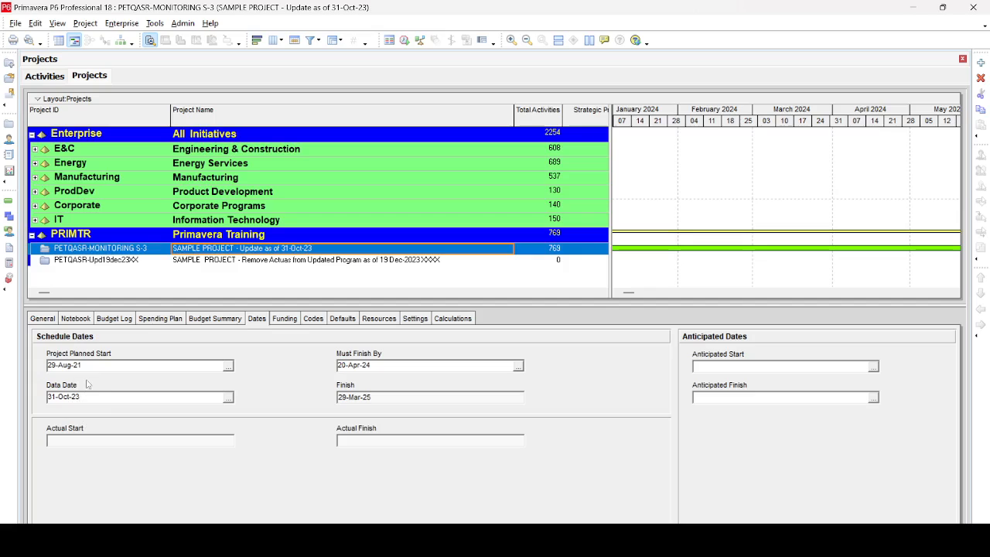
- Return to the project's activities and open the Schedule dialog
click(9, 202)
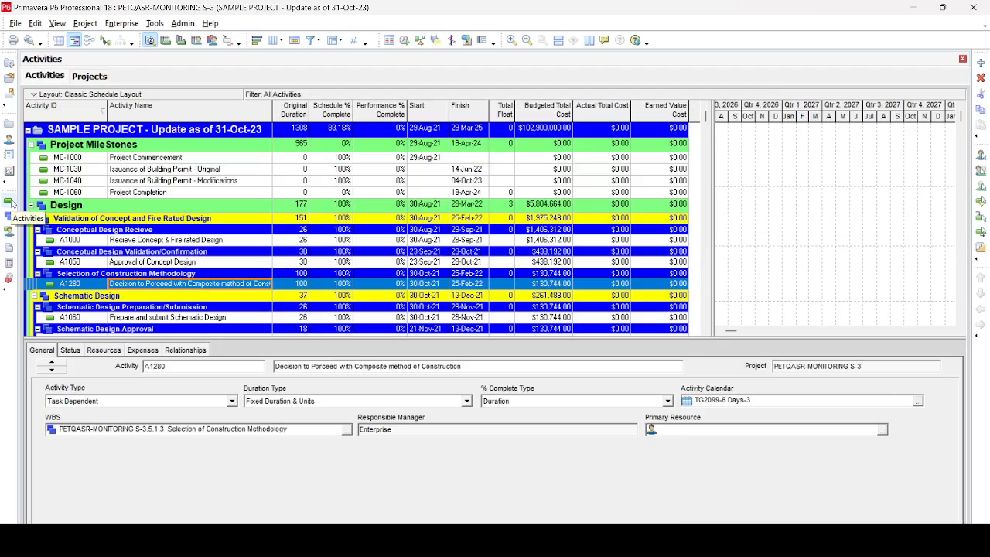
key(F9)
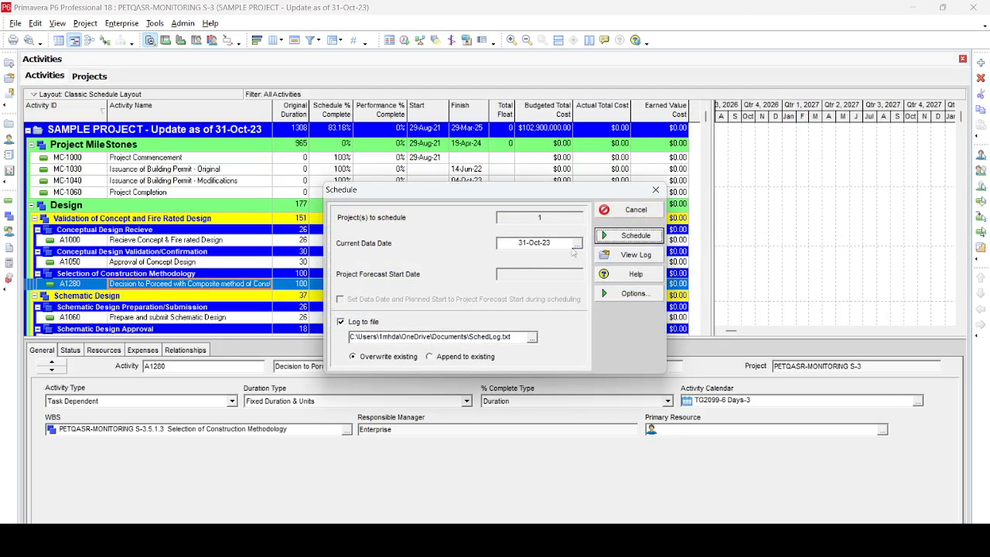
- Try to schedule the project with the current data date set to 29-Aug-21
click(576, 243)
click(580, 265)
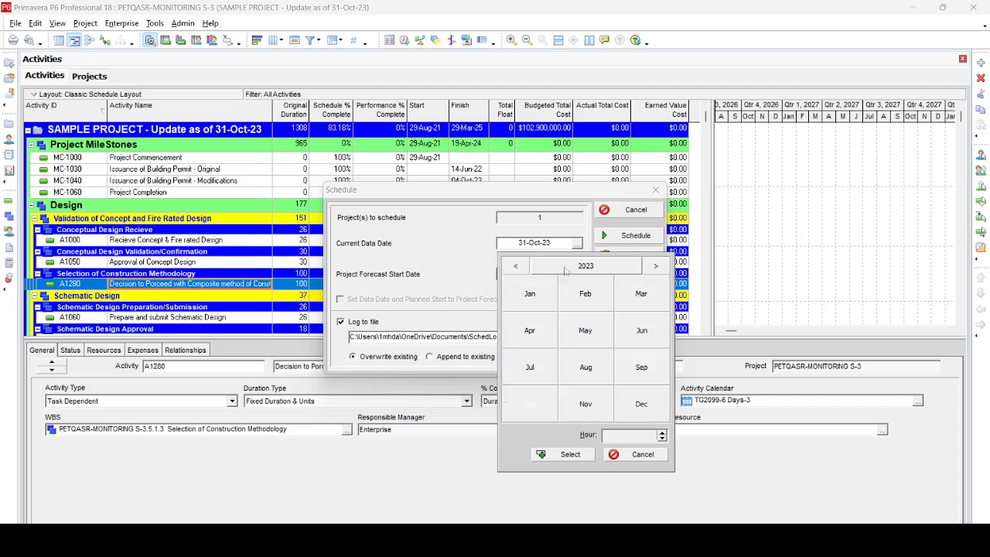
click(518, 267)
click(518, 267)
click(585, 366)
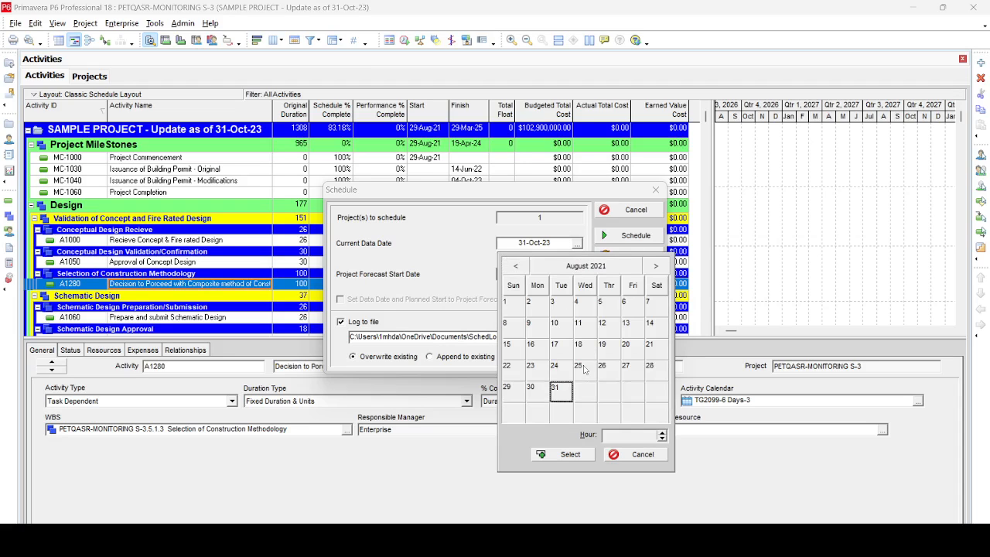
click(514, 389)
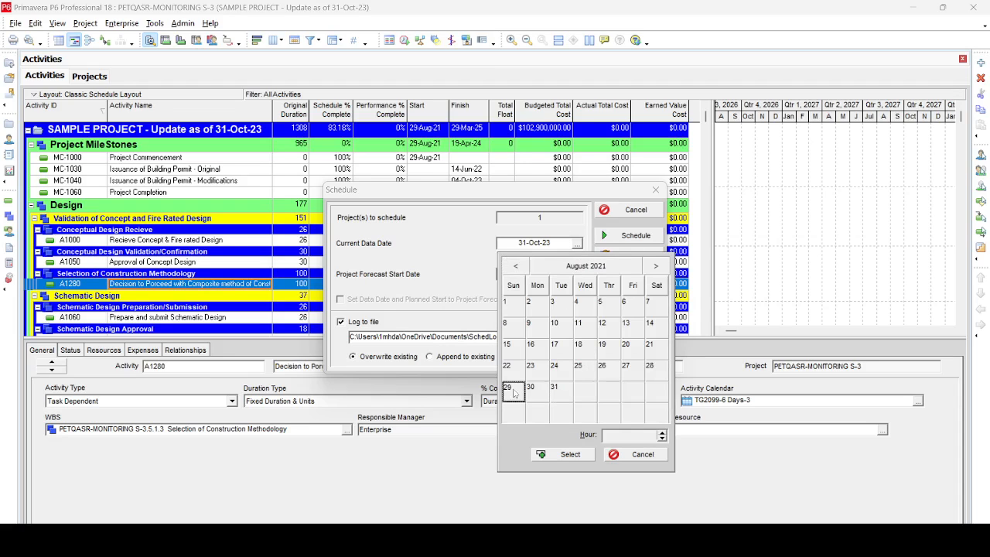
click(570, 455)
click(644, 240)
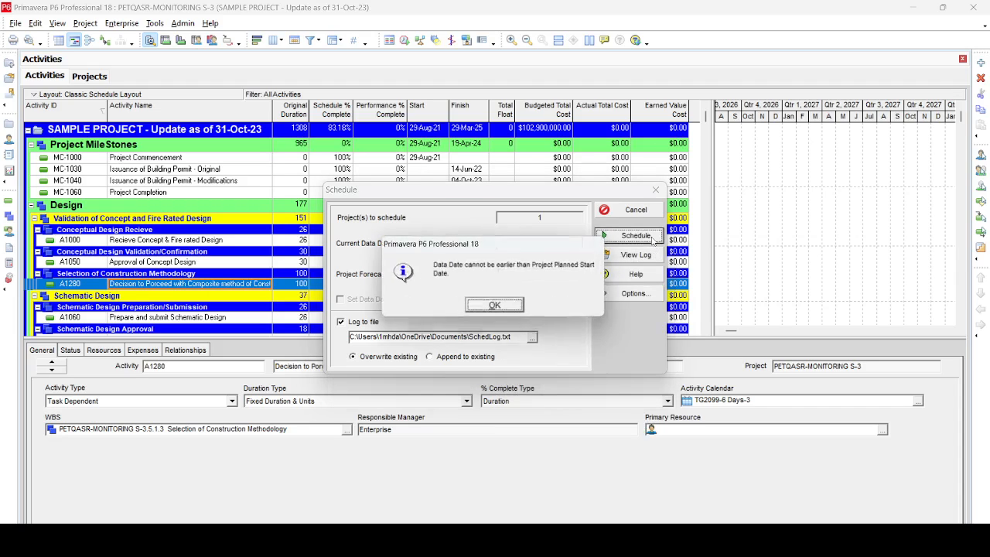
click(517, 309)
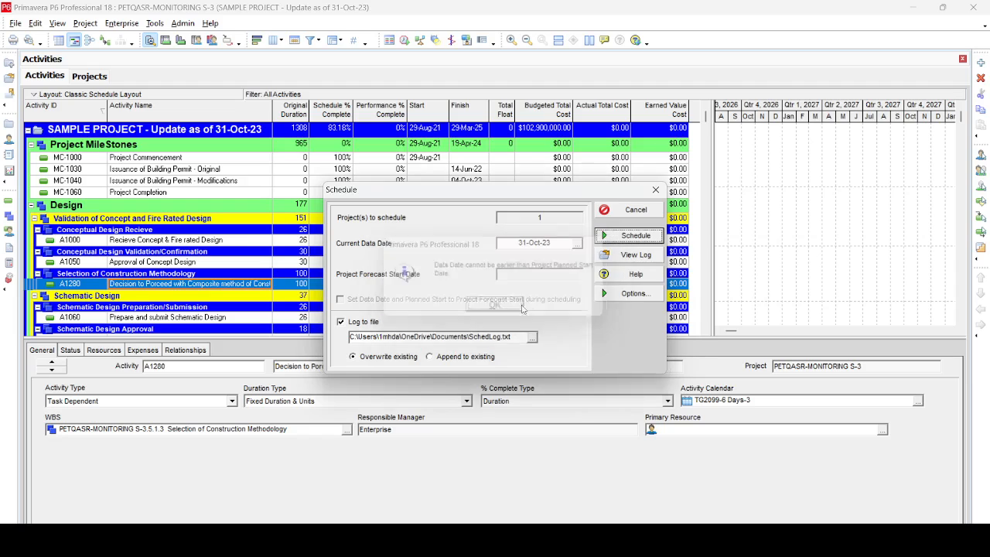
- Set the current data date to 30-Aug-21 and schedule the project
click(576, 243)
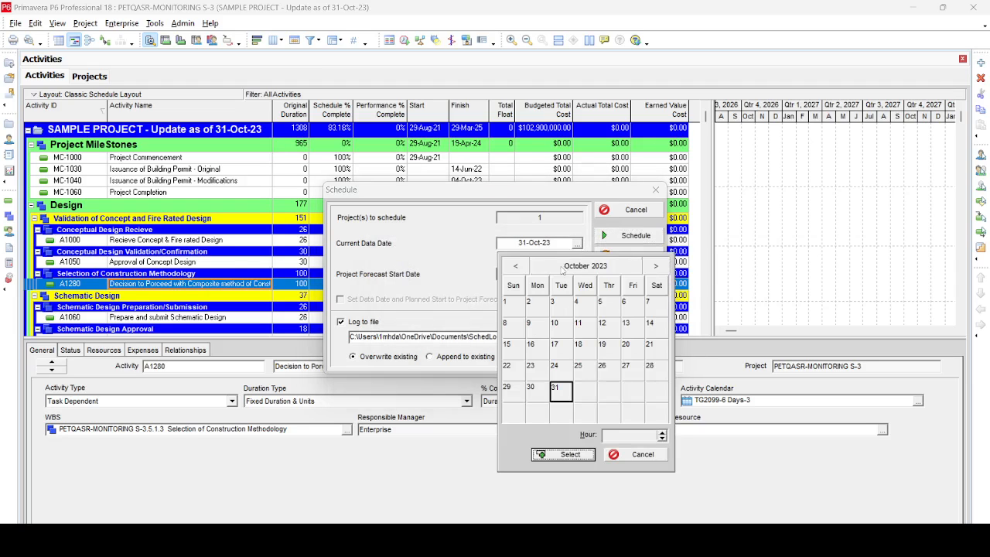
click(585, 266)
click(515, 266)
click(515, 266)
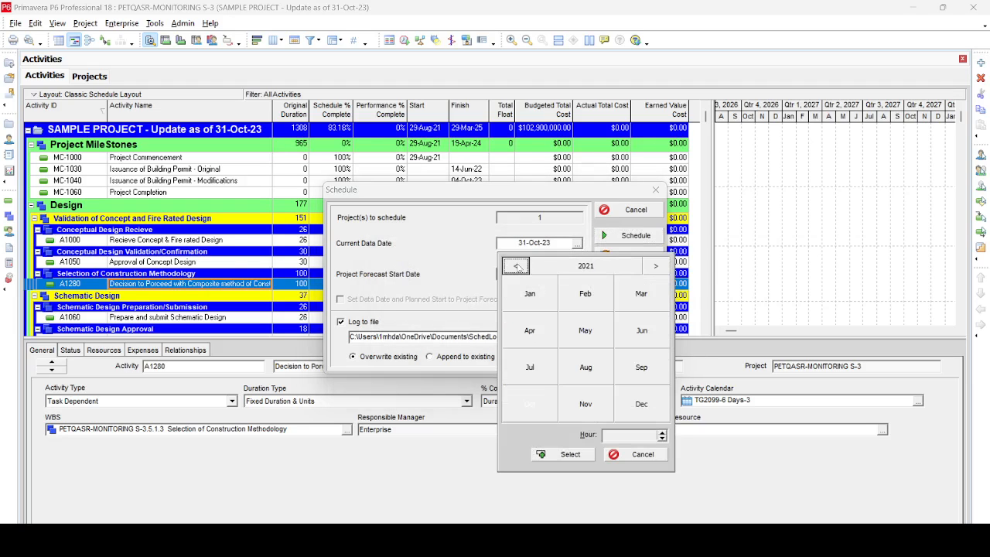
click(583, 368)
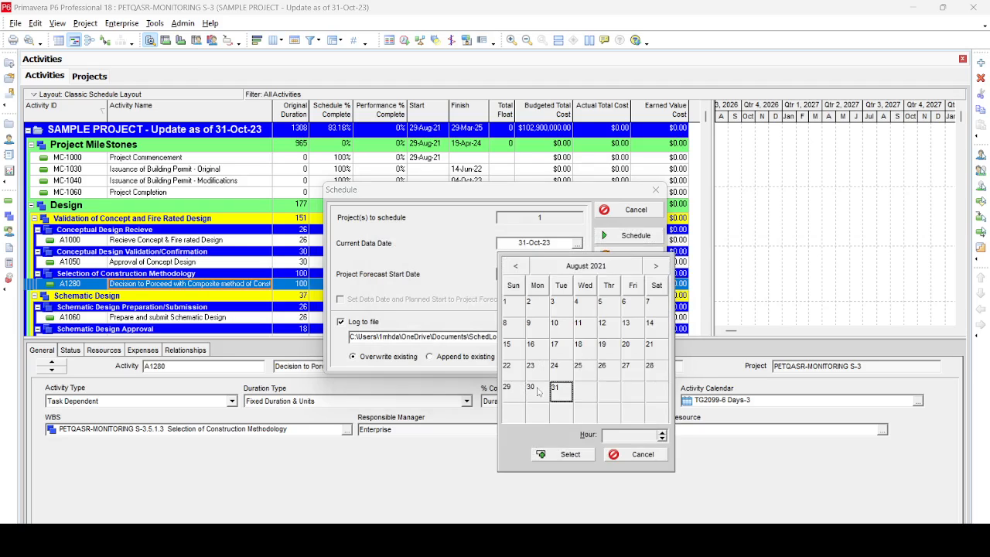
click(539, 392)
click(635, 235)
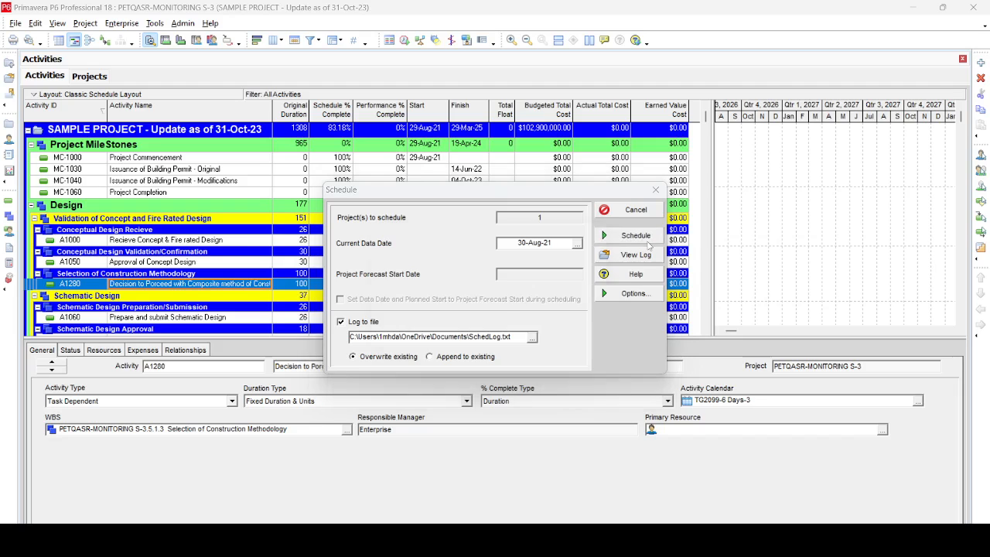